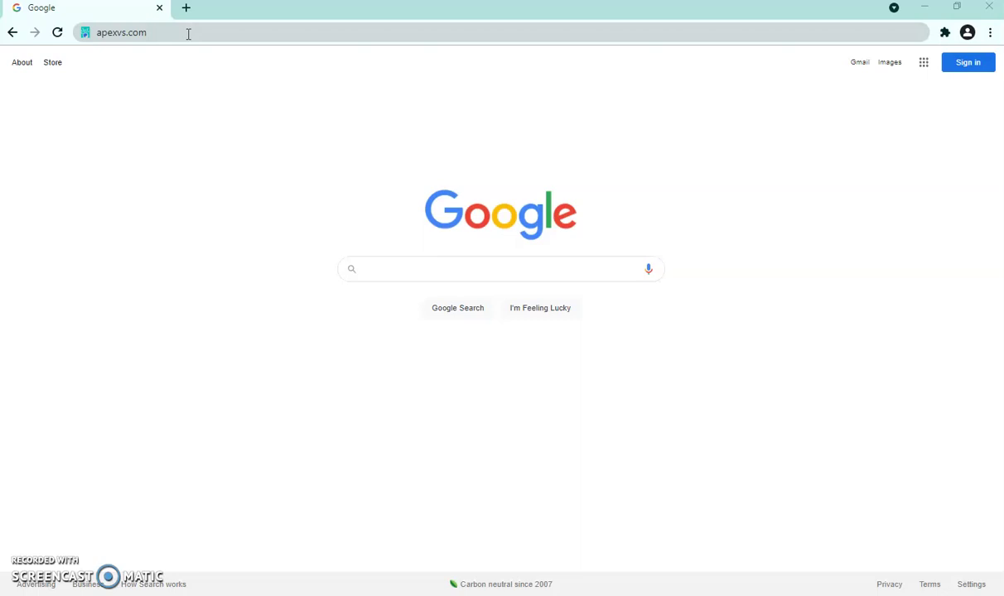
Go to apexvs.com and sign in to Apex Learning with the saved username and password
click(188, 33)
key(Return)
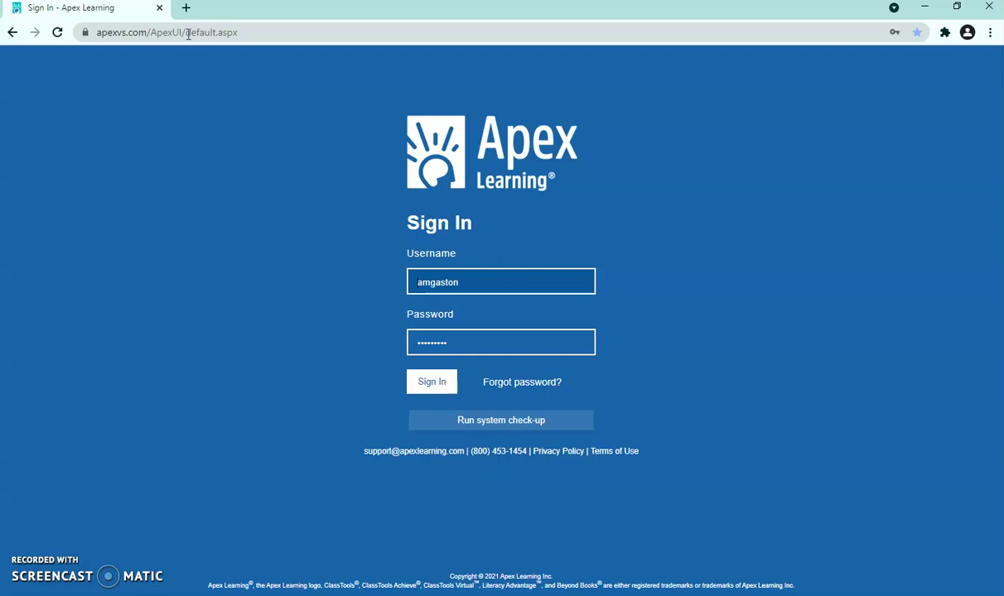
click(442, 382)
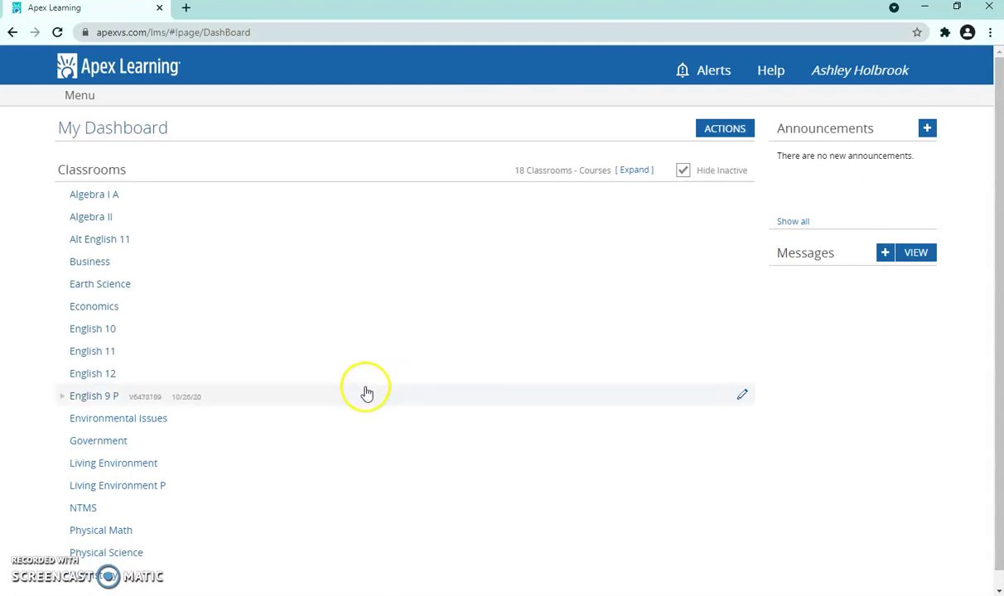
Expand the NTMS classroom on the dashboard and open its English 8 course
scroll(365, 390, down, 1)
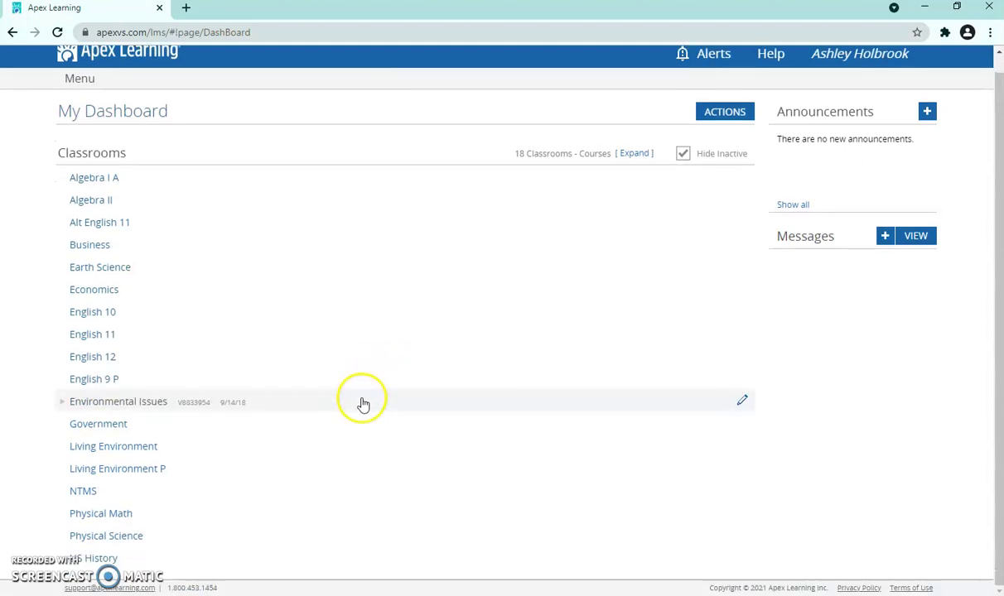
click(84, 494)
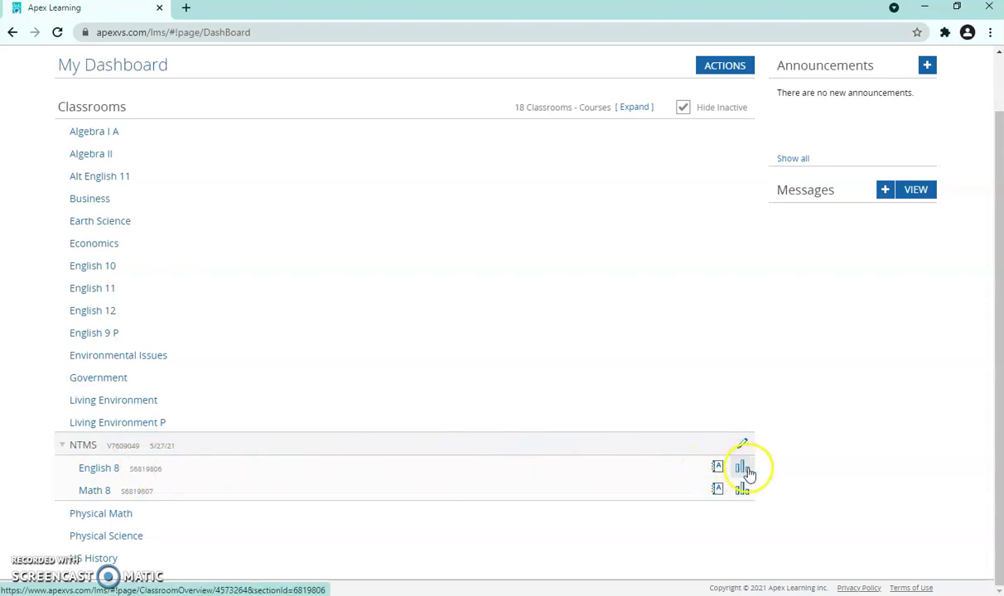
click(96, 470)
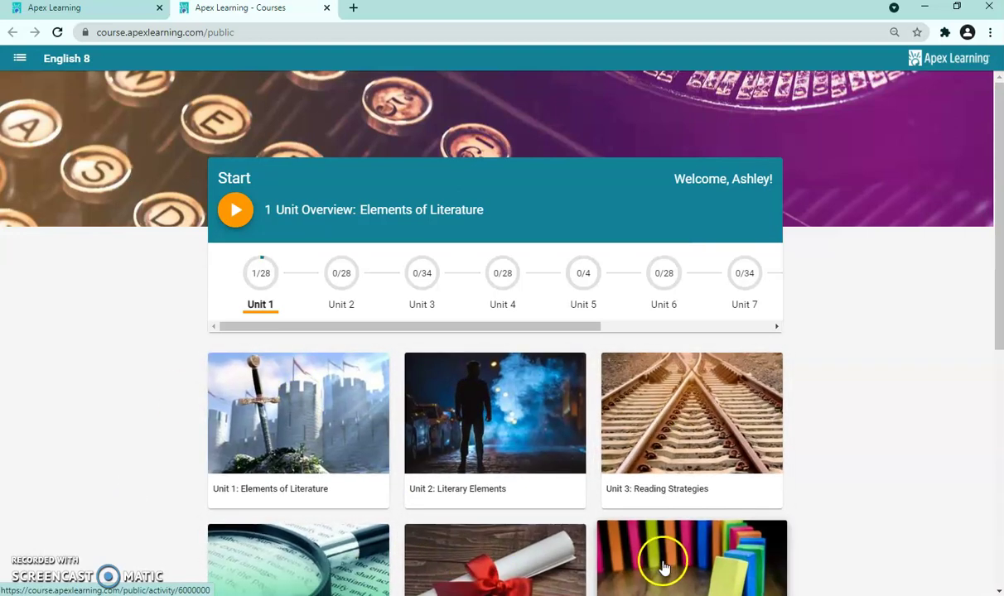
Show the English 8 course outline and expand Elements of Literature down to the activities of lesson 1.1 Point of View
click(22, 59)
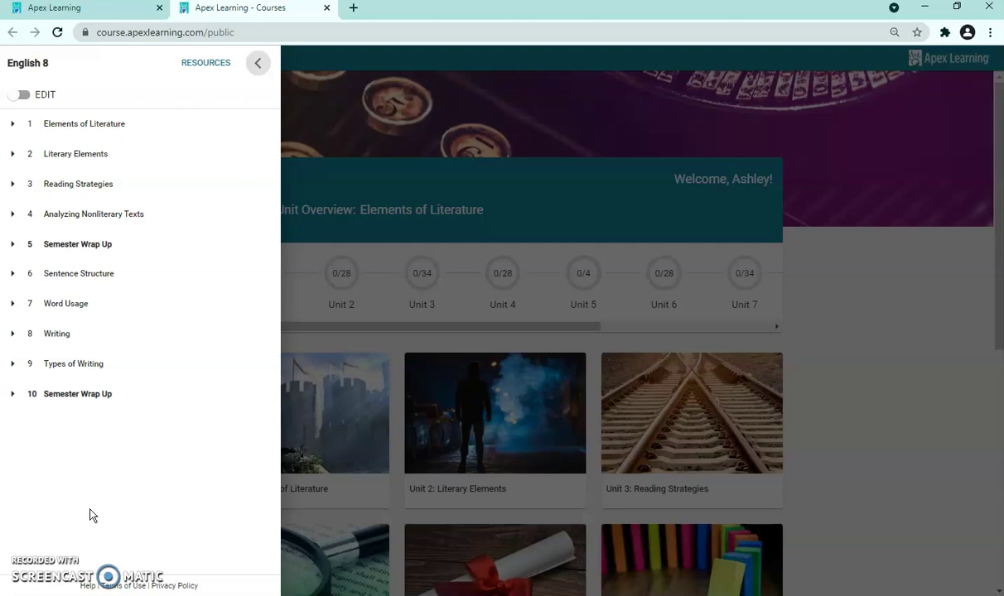
click(13, 127)
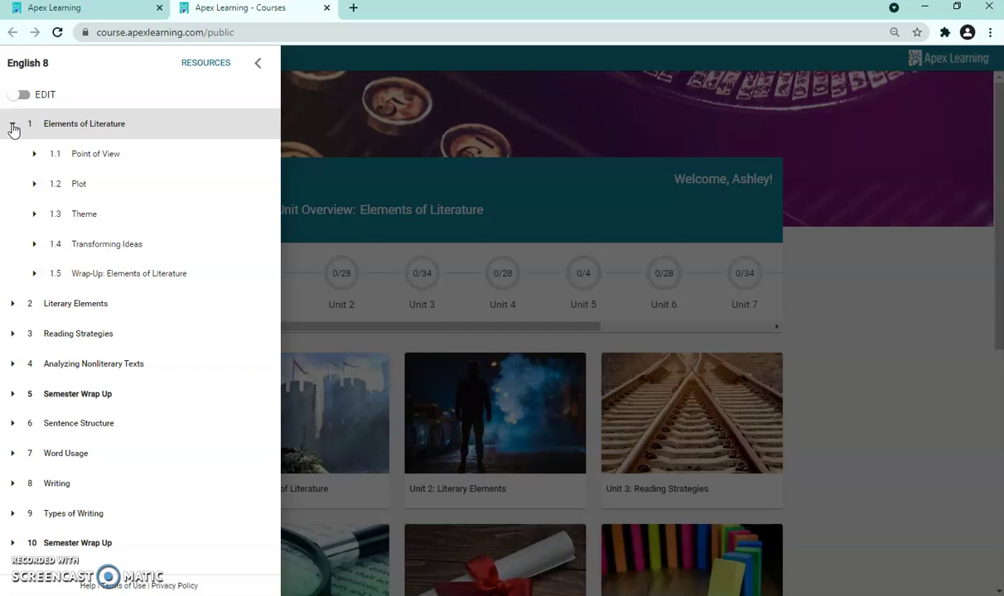
click(36, 160)
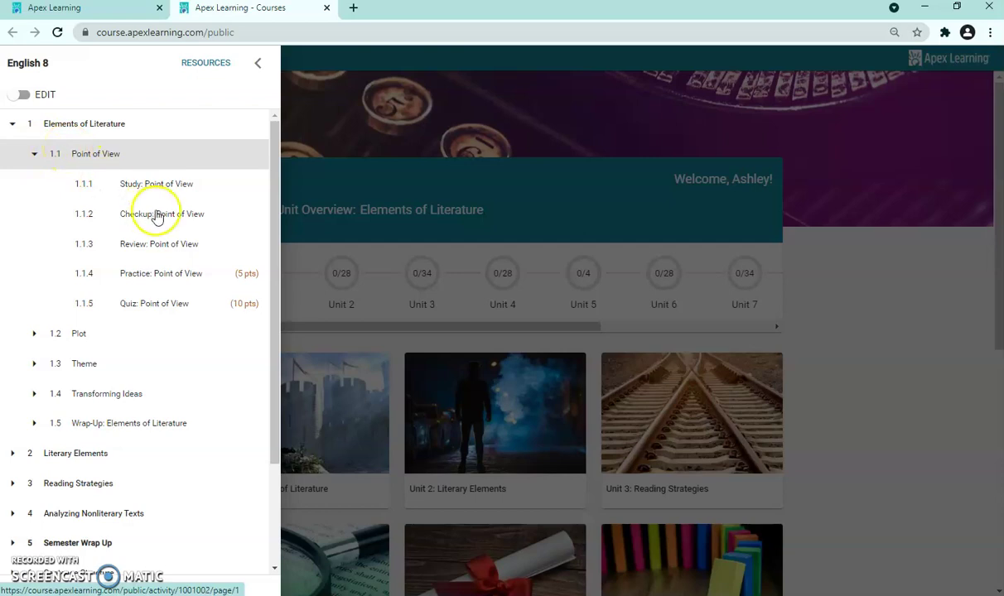
click(111, 190)
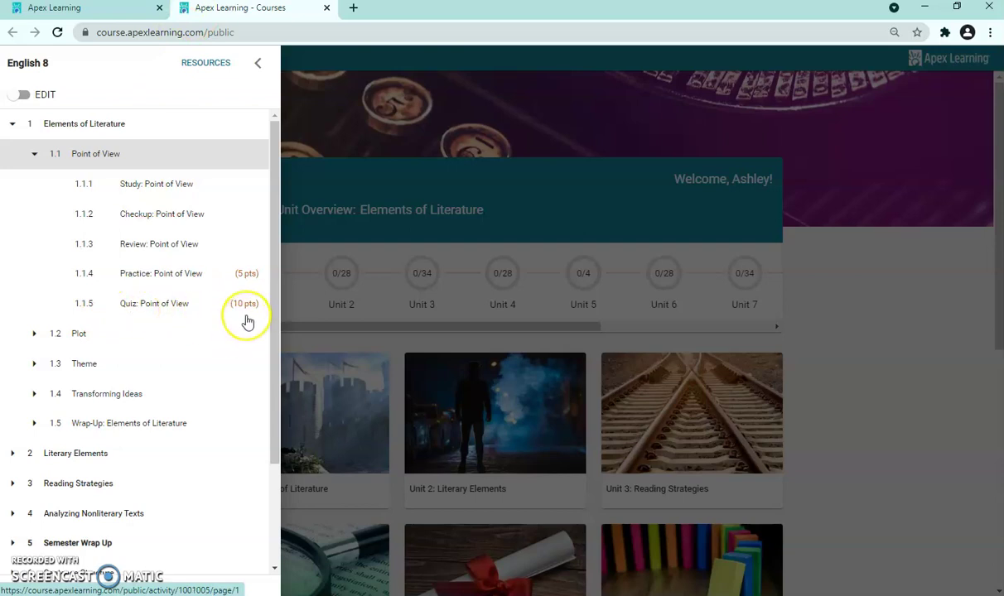
Open the English 8 grade book from the dashboard and examine the summary columns through Quality of Work, Grade to Date and Overall Percent
click(53, 7)
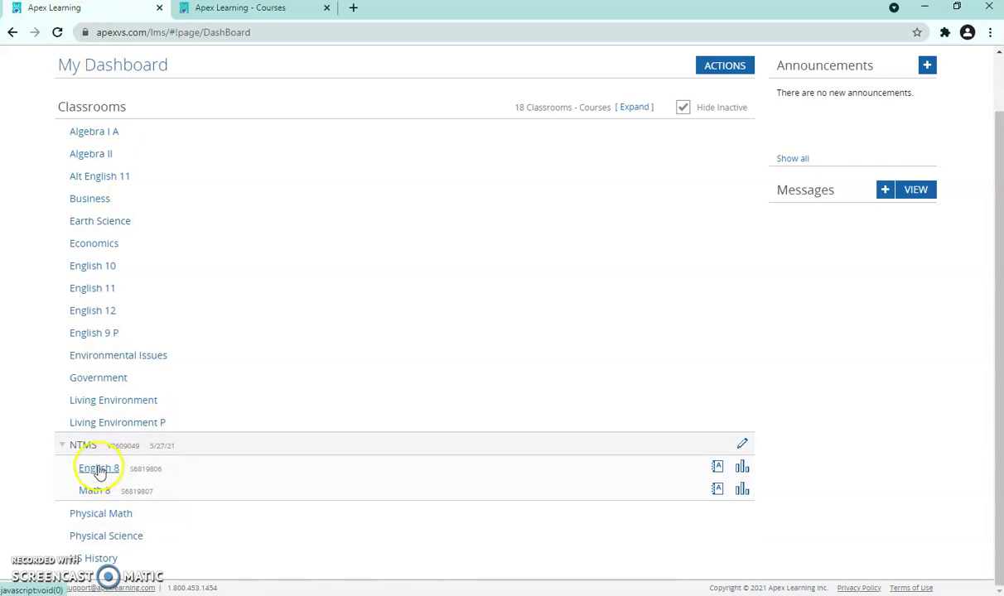
click(719, 469)
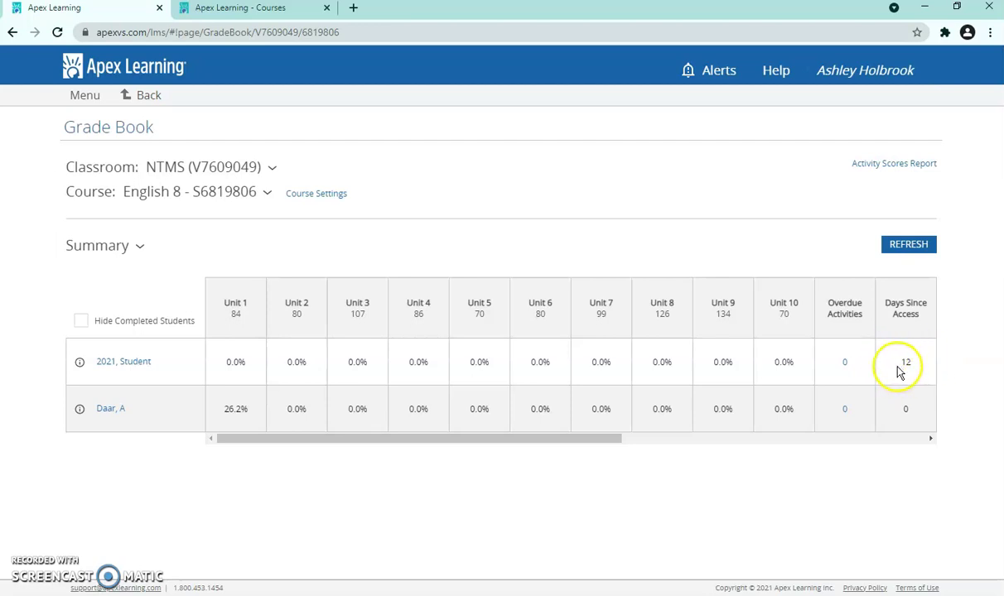
drag(416, 441, 583, 460)
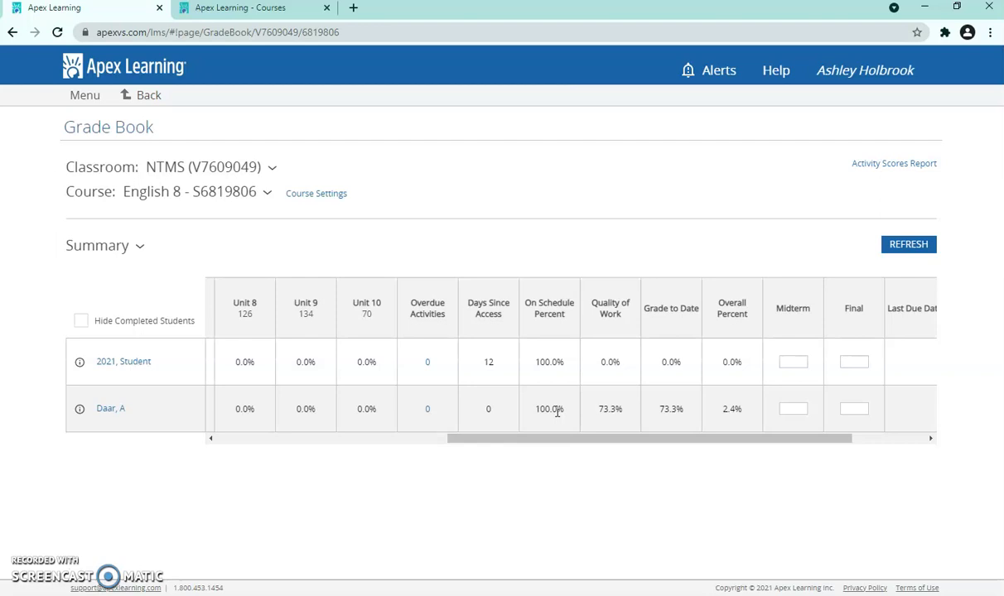
drag(698, 408, 659, 409)
click(663, 362)
drag(652, 362, 682, 370)
drag(659, 409, 698, 417)
drag(717, 408, 399, 454)
click(747, 409)
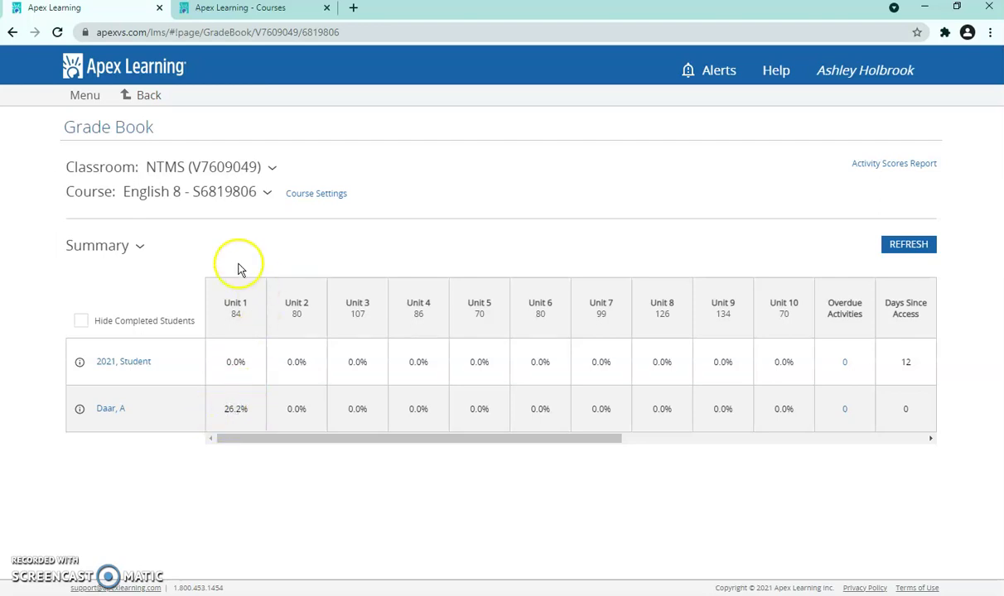
Switch the grade book from Summary to Unit 1 and check the 1.1.5 quiz's possible points and the second-row student's score
click(140, 250)
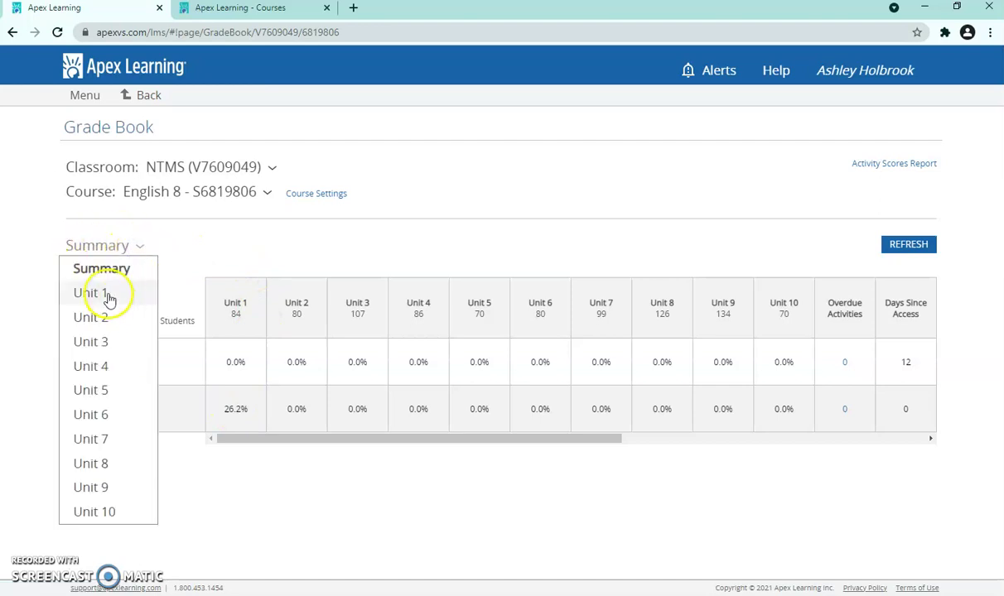
click(108, 296)
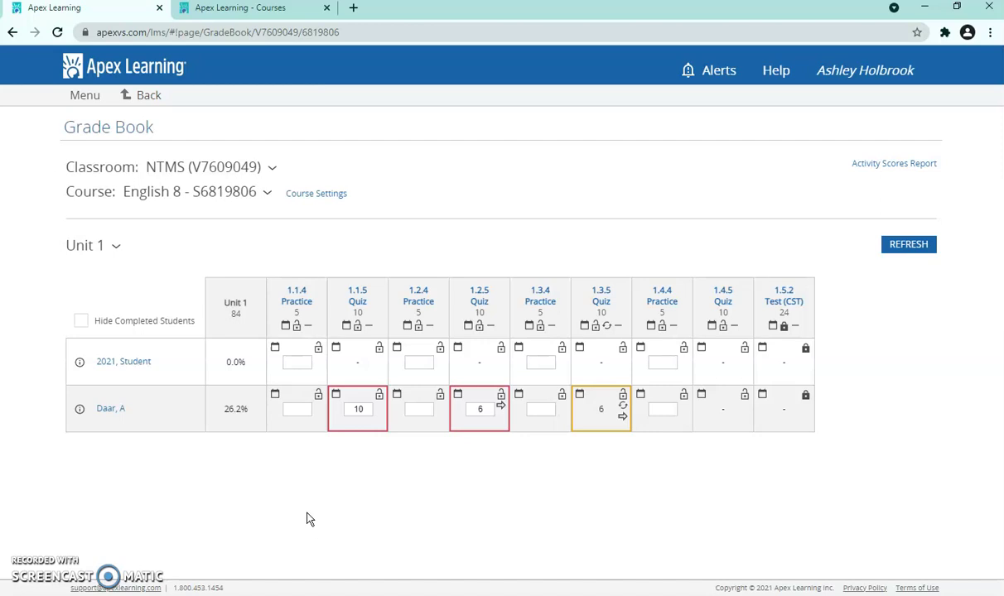
click(356, 304)
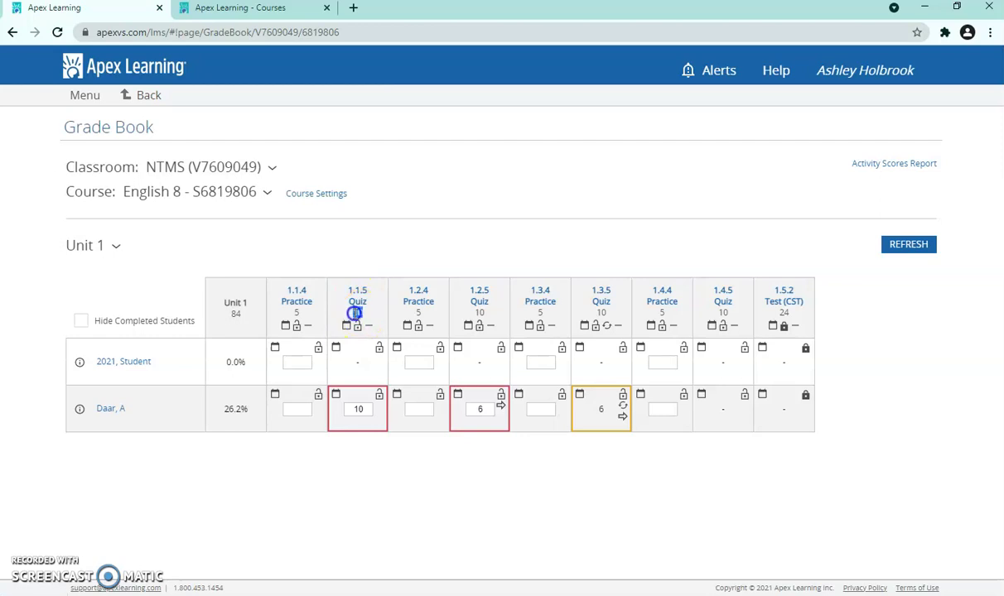
double_click(356, 312)
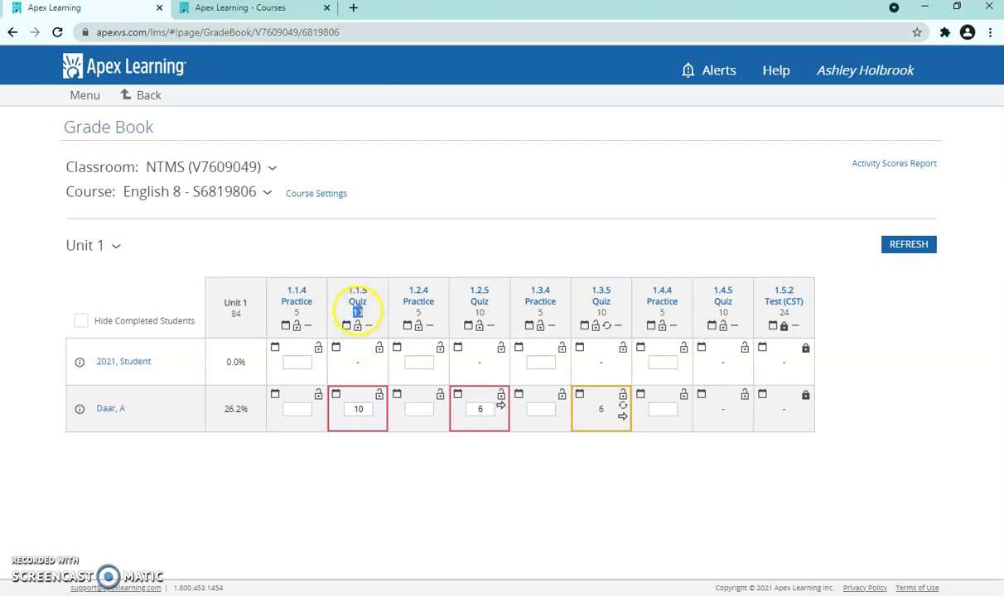
double_click(353, 410)
click(364, 470)
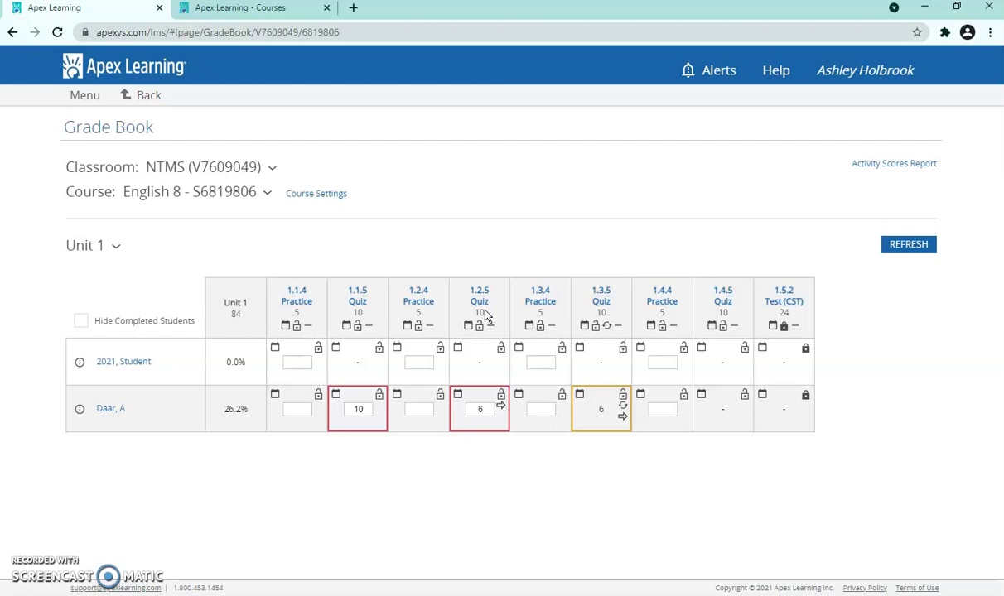
Try a score of 7 for the second-row student's 1.2.5 quiz
click(481, 409)
text(7)
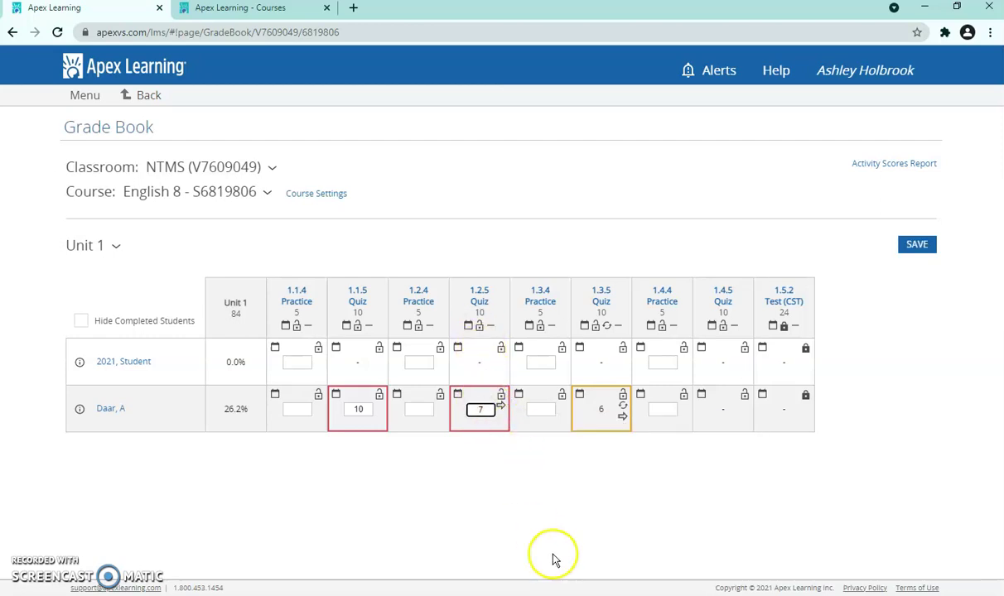
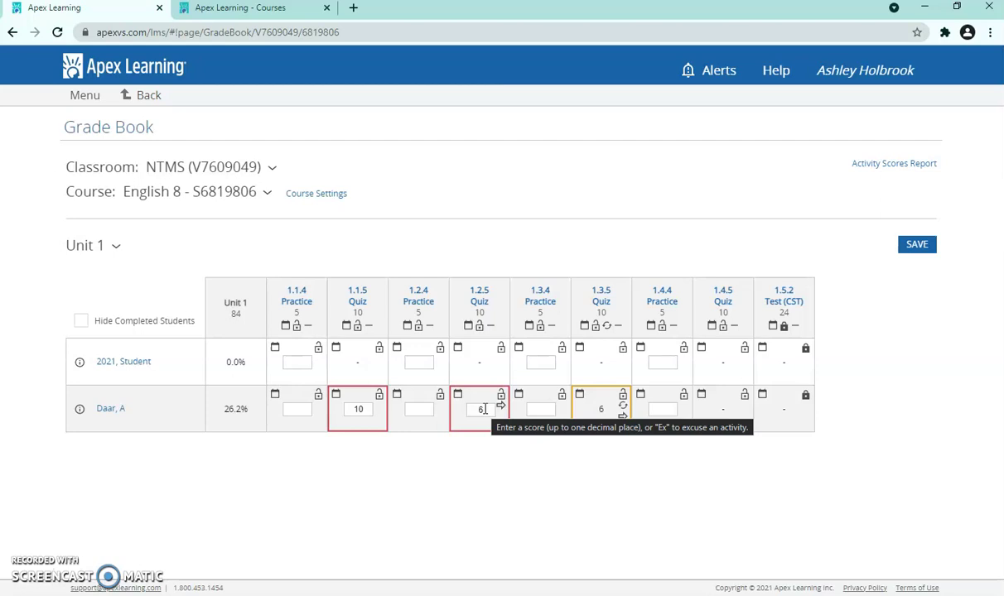
Turn on the arrow that lets the second-row student move on past the 1.2.5 quiz
click(502, 406)
click(502, 407)
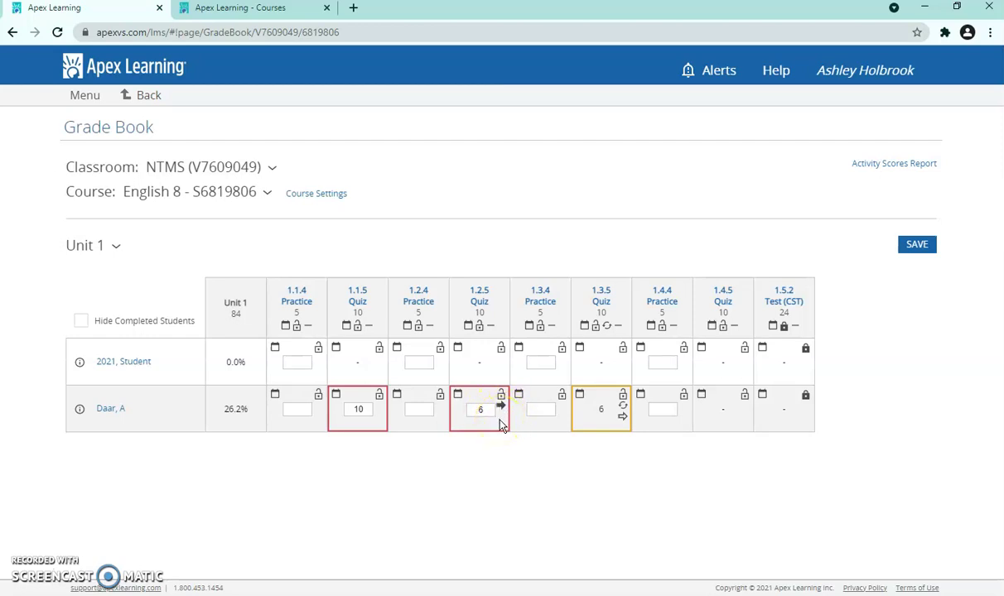
click(502, 408)
Reset the second-row student's 1.3.5 quiz and save the grade book changes
click(623, 406)
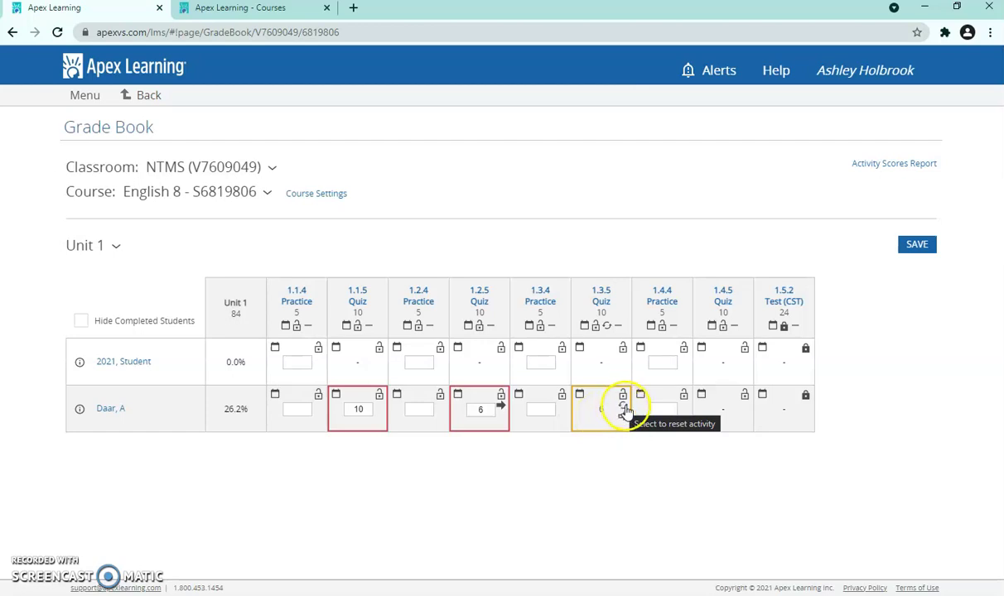
click(622, 407)
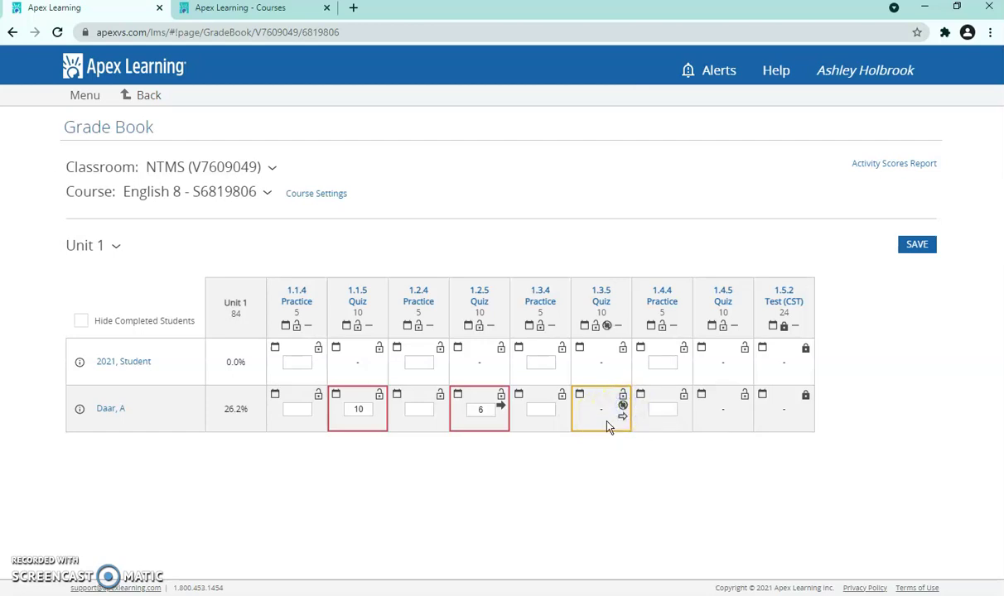
click(915, 245)
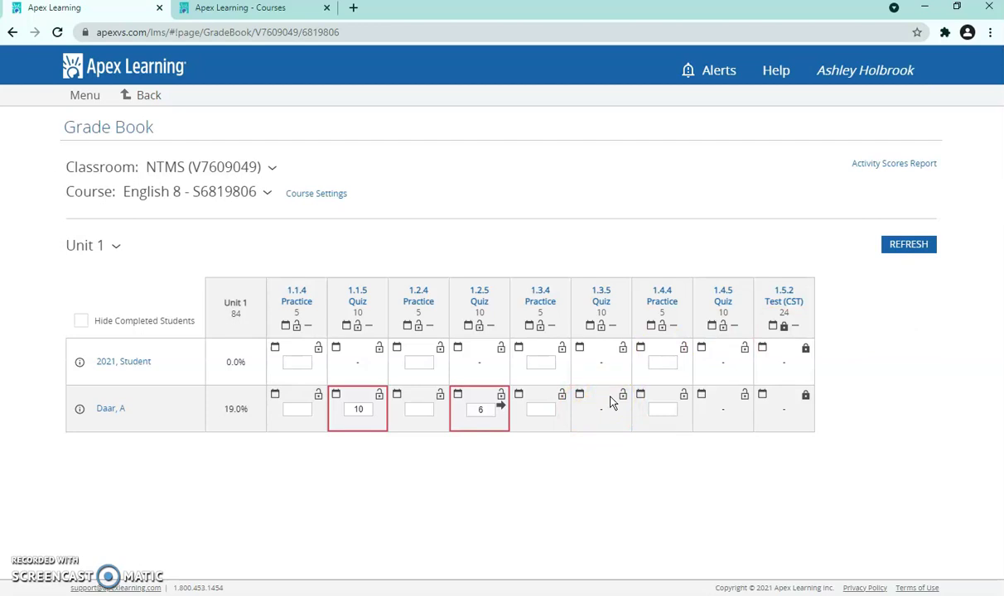
click(601, 397)
click(605, 411)
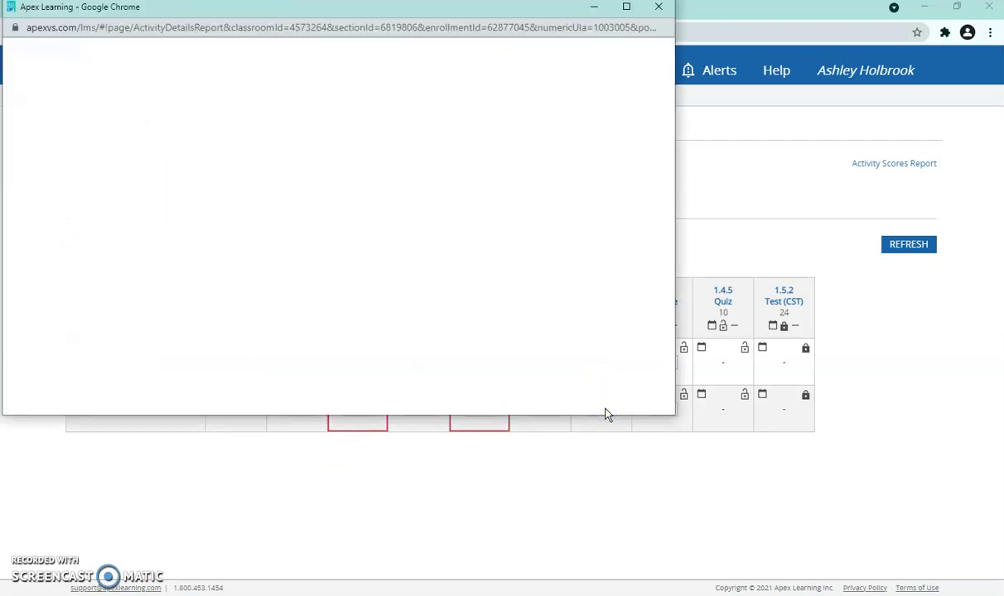
click(654, 10)
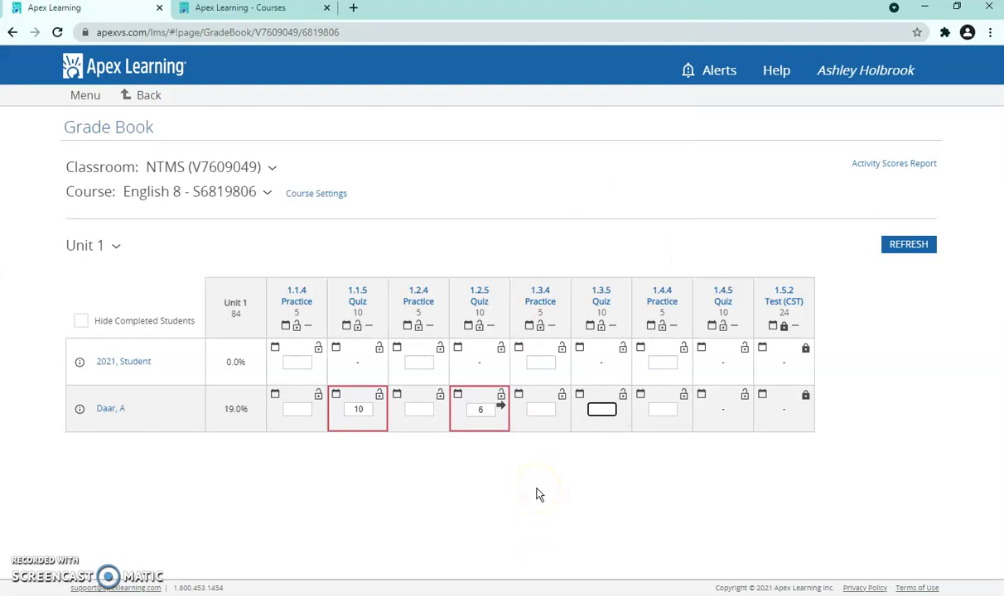
click(605, 410)
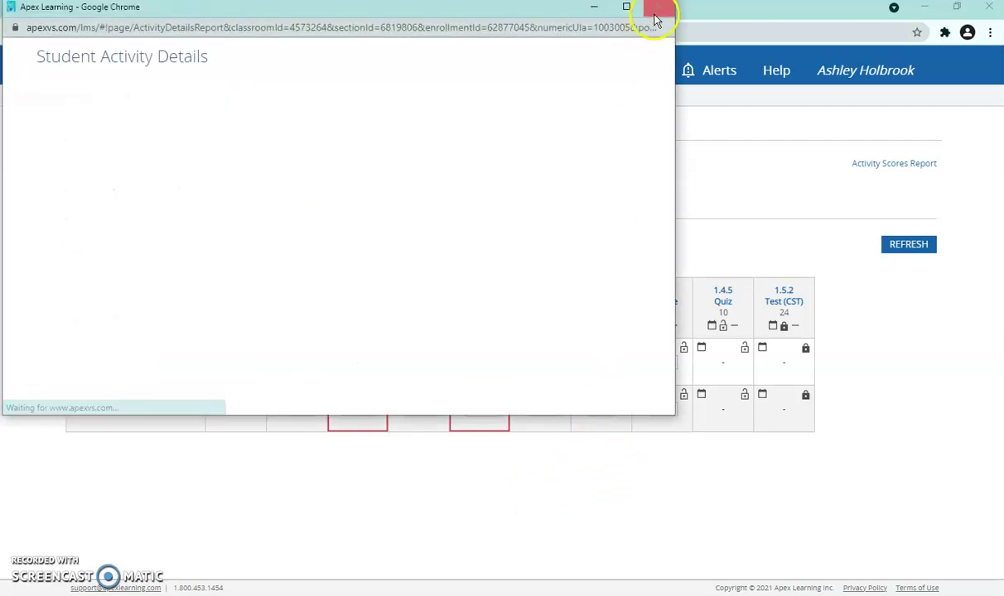
click(654, 18)
click(364, 408)
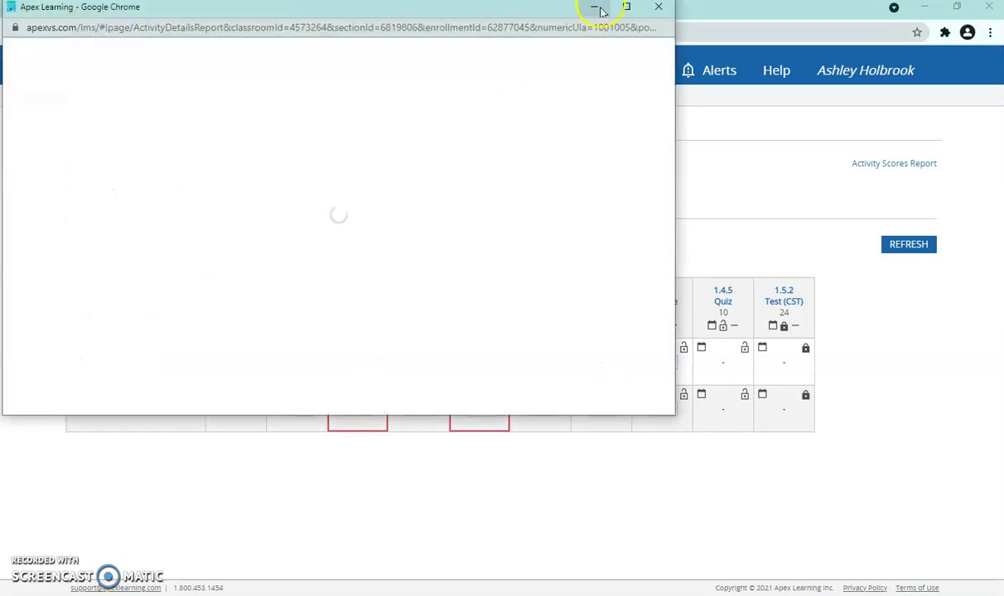
click(657, 8)
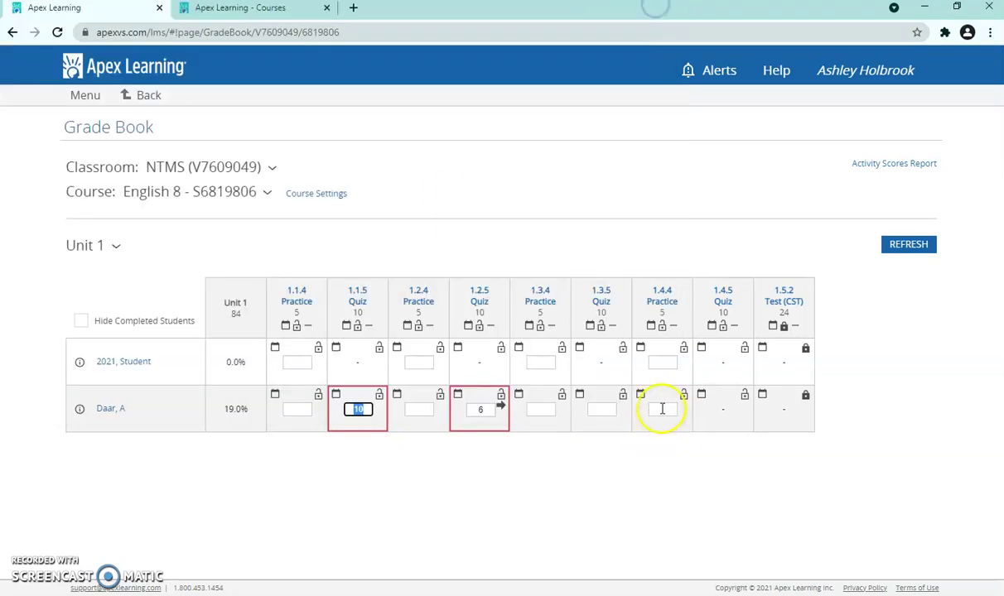
Open the second-row student's activity details for the 1.3.5 quiz and examine the answers in the 22 Jun 2021 7:16:45 AM attempt
click(597, 407)
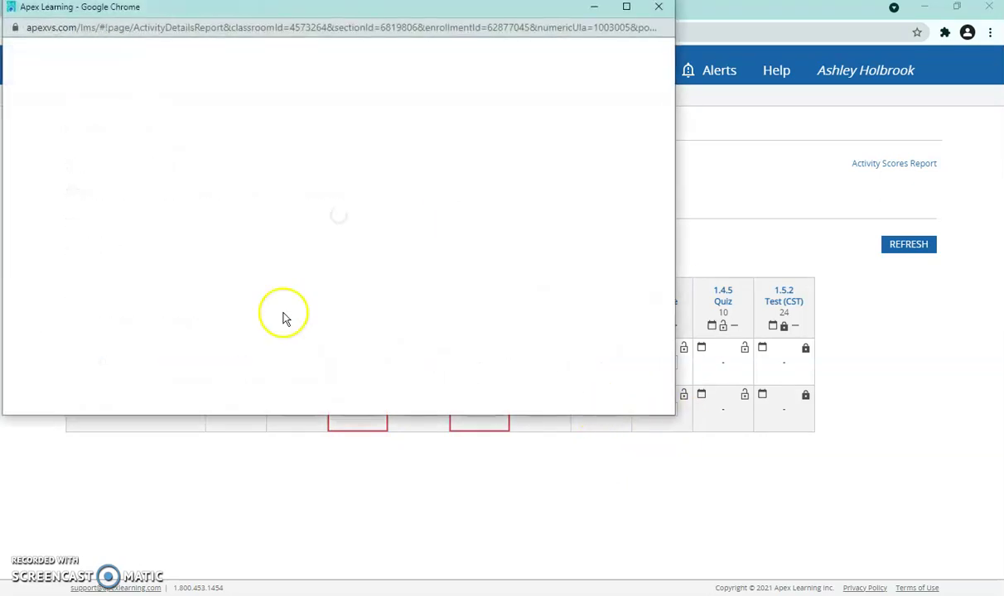
scroll(290, 298, down, 1)
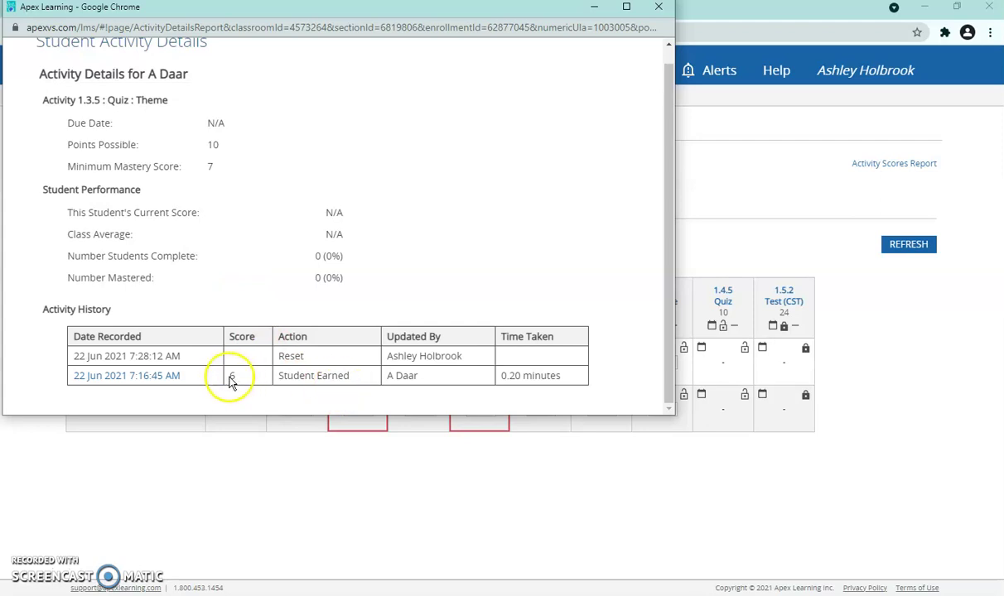
click(128, 377)
scroll(514, 232, down, 3)
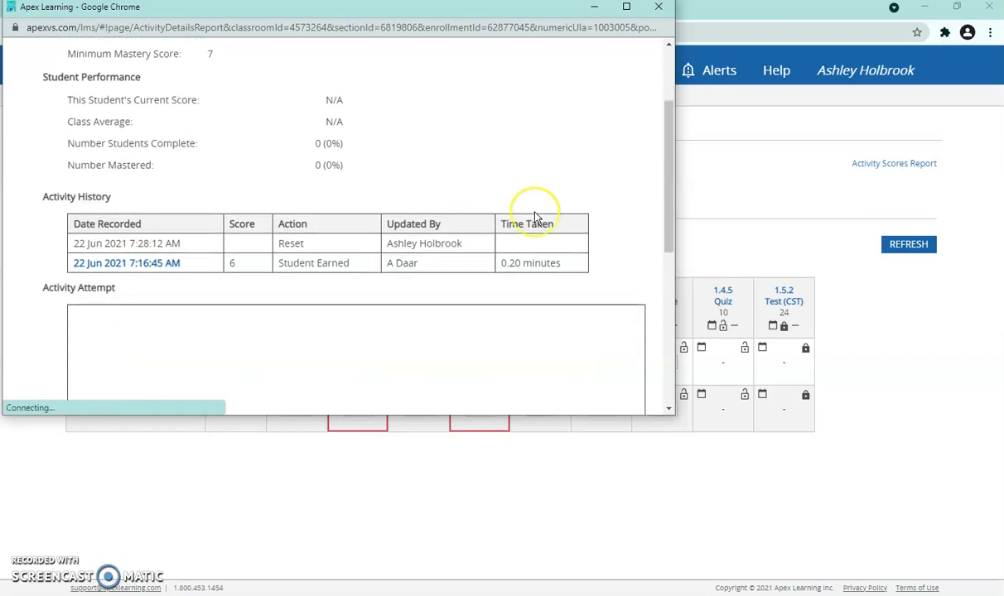
scroll(534, 217, down, 5)
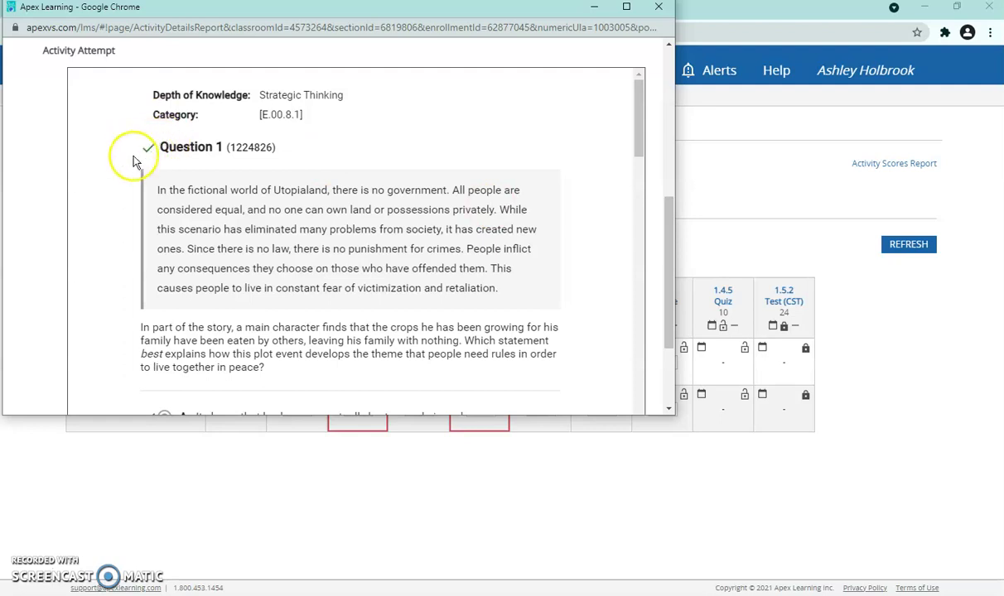
scroll(430, 217, down, 10)
scroll(432, 224, down, 6)
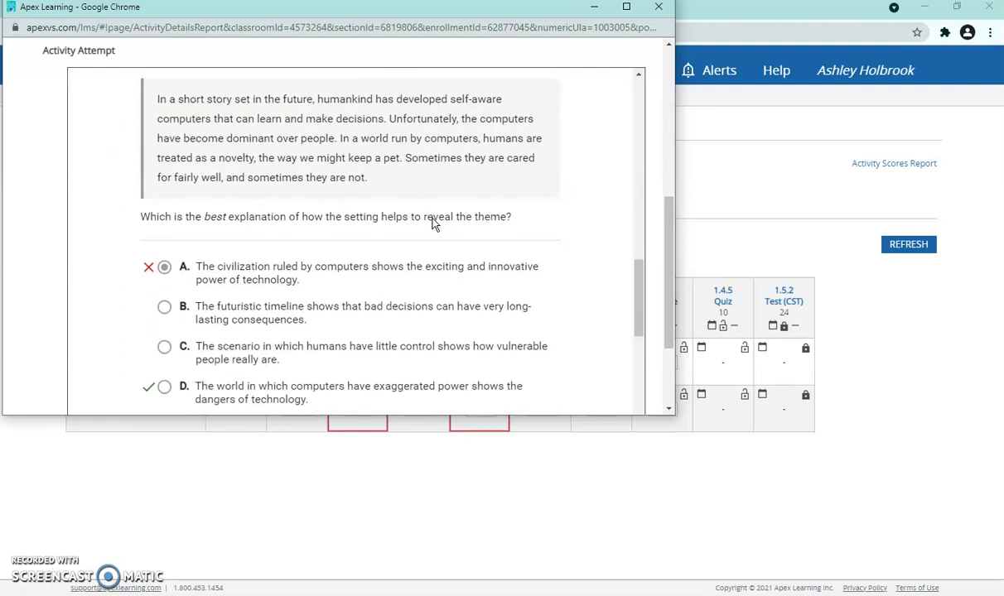
scroll(432, 223, up, 1)
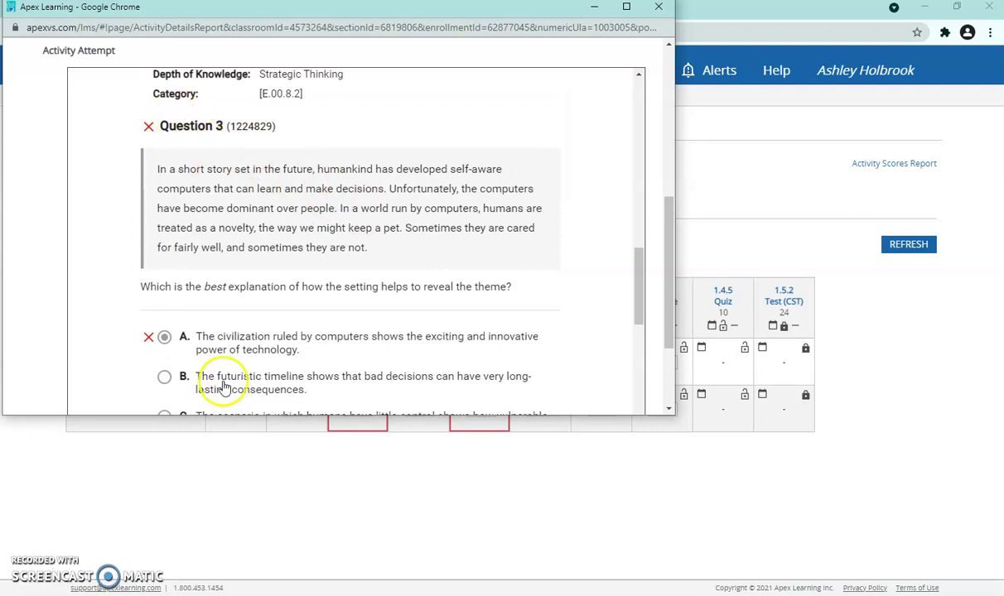
Examine the student's answers to Questions 3 through 5 in the 1.3.5 quiz attempt and close the activity details window
scroll(236, 373, down, 1)
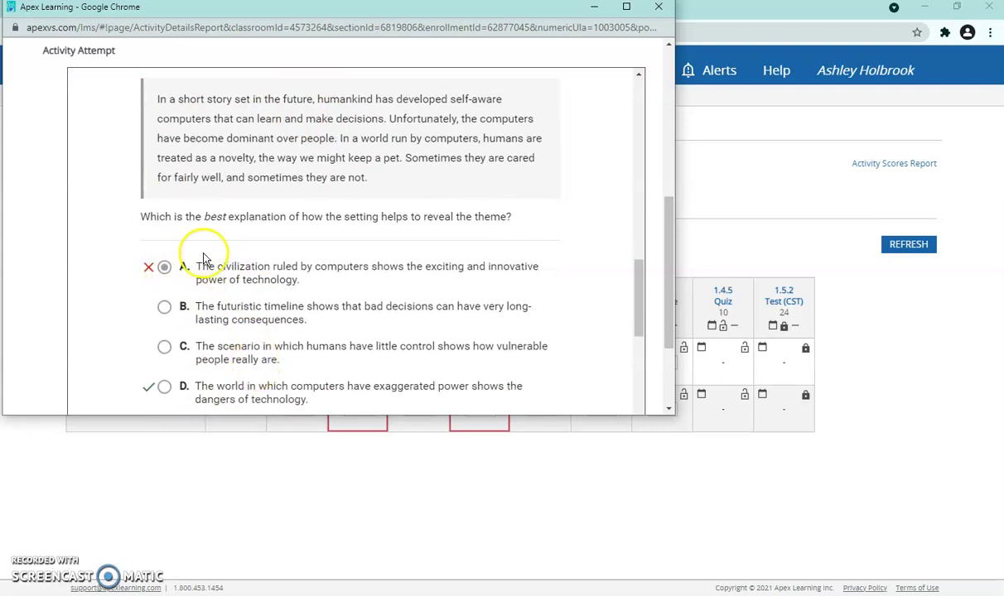
scroll(225, 273, down, 1)
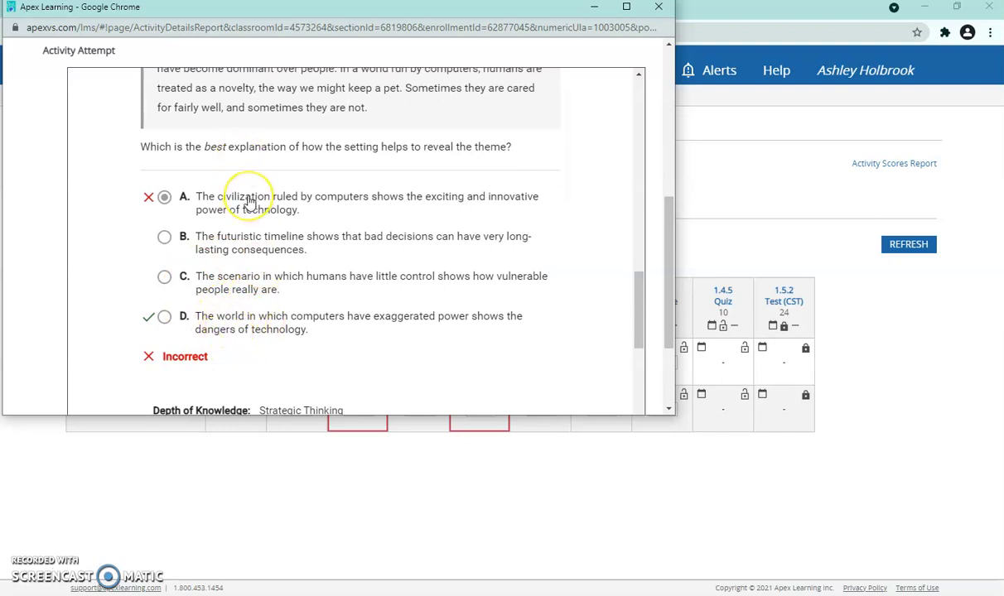
scroll(248, 203, down, 1)
scroll(242, 260, down, 1)
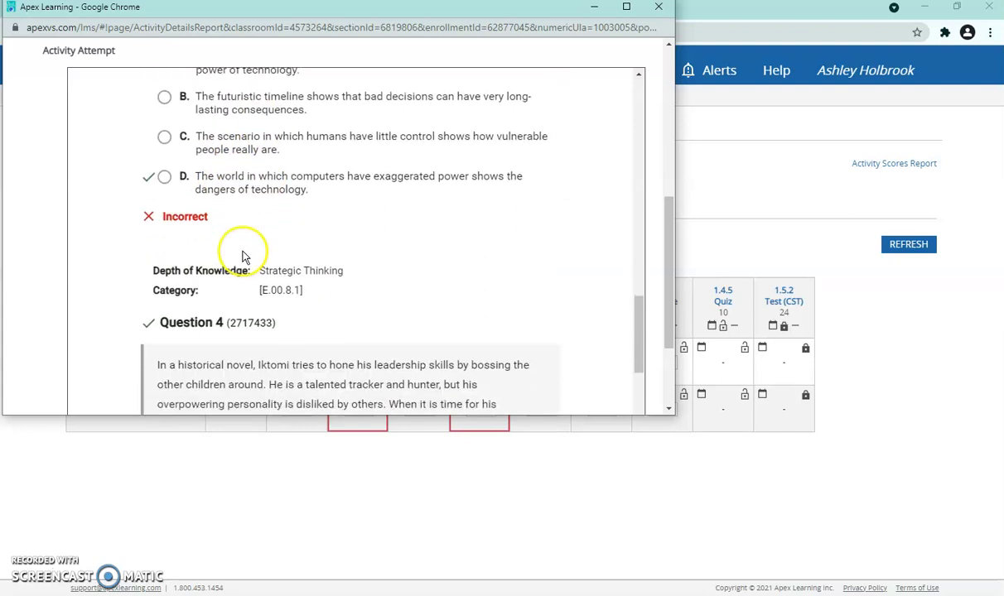
scroll(385, 294, down, 8)
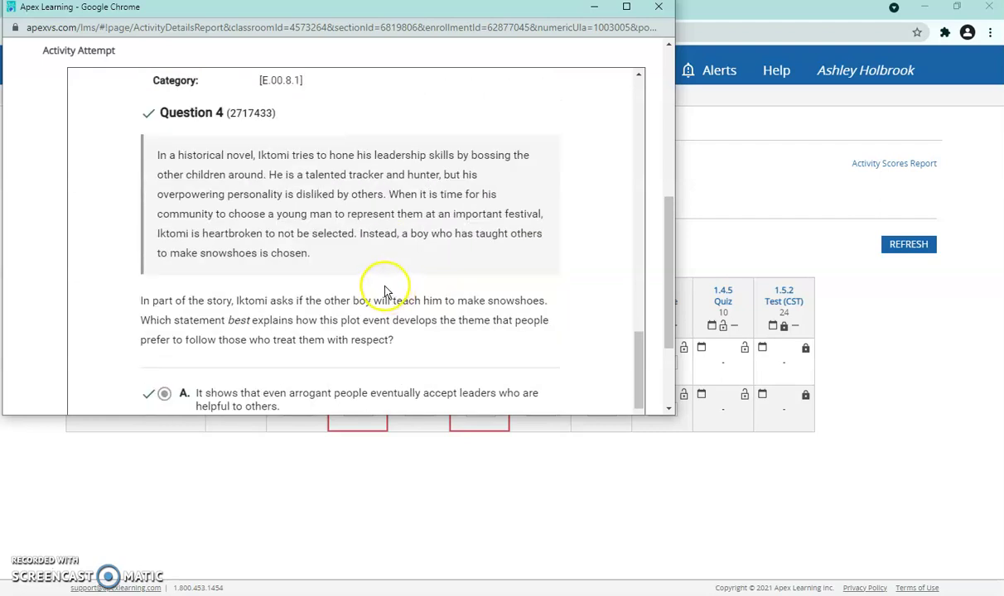
scroll(384, 289, down, 5)
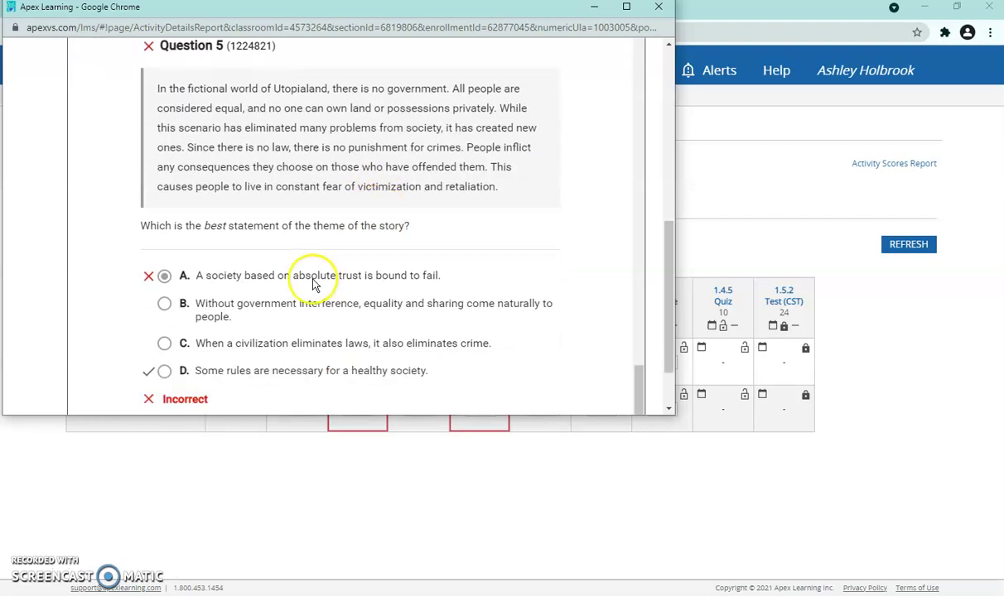
scroll(303, 213, down, 1)
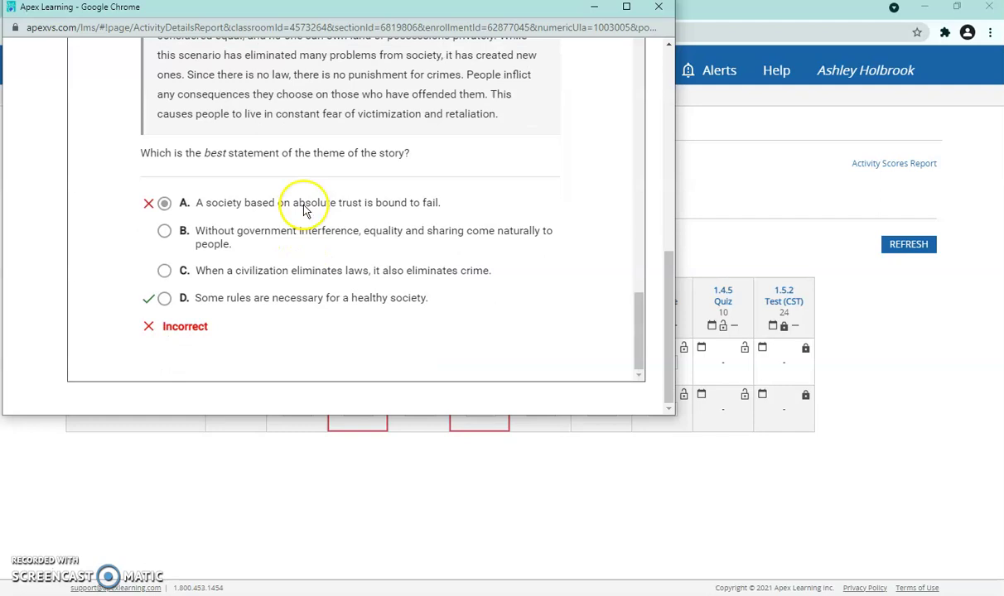
scroll(439, 247, up, 3)
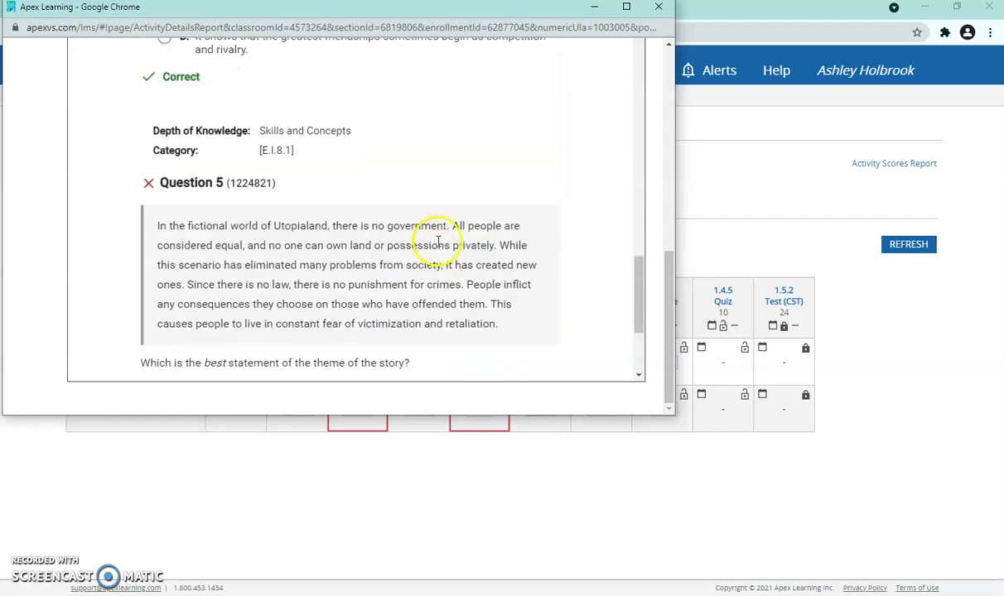
scroll(438, 241, down, 3)
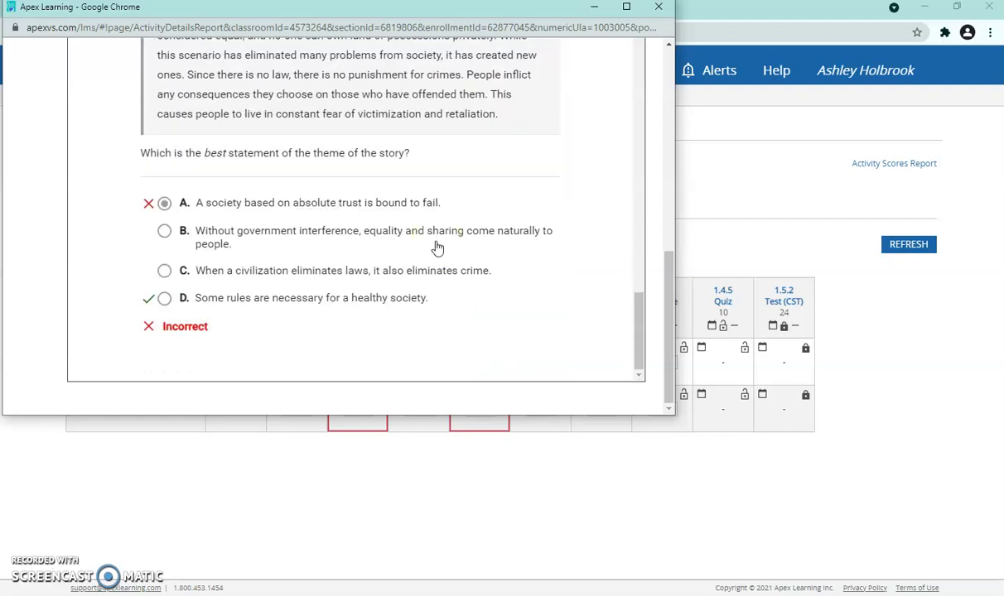
scroll(384, 238, up, 1)
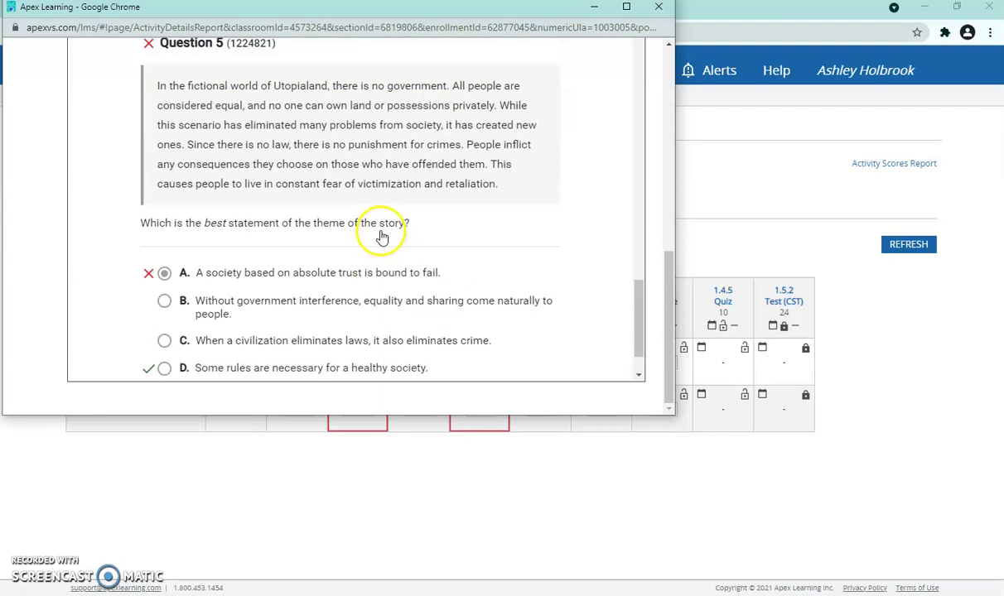
scroll(379, 235, up, 1)
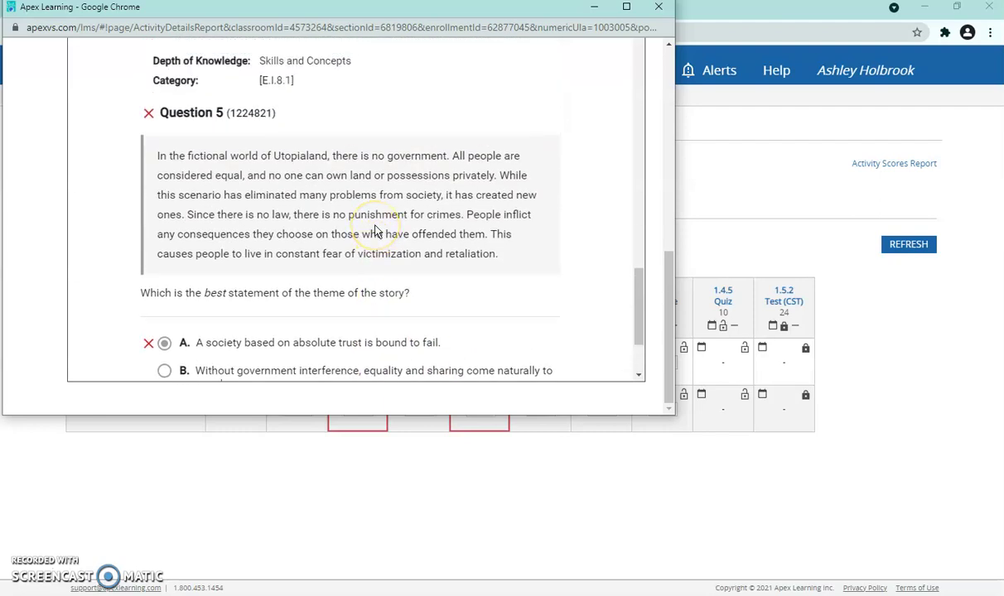
click(659, 8)
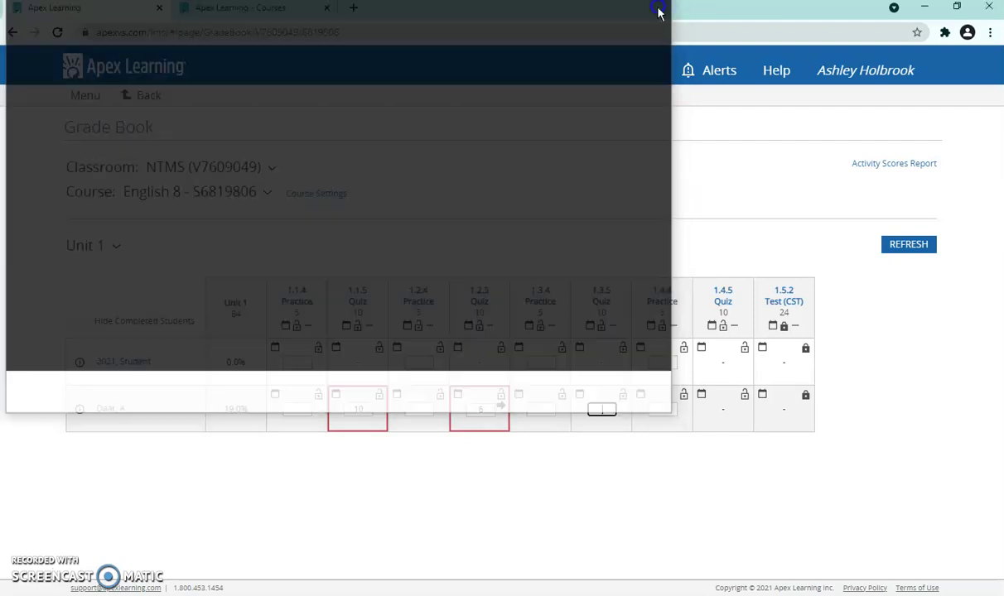
click(604, 524)
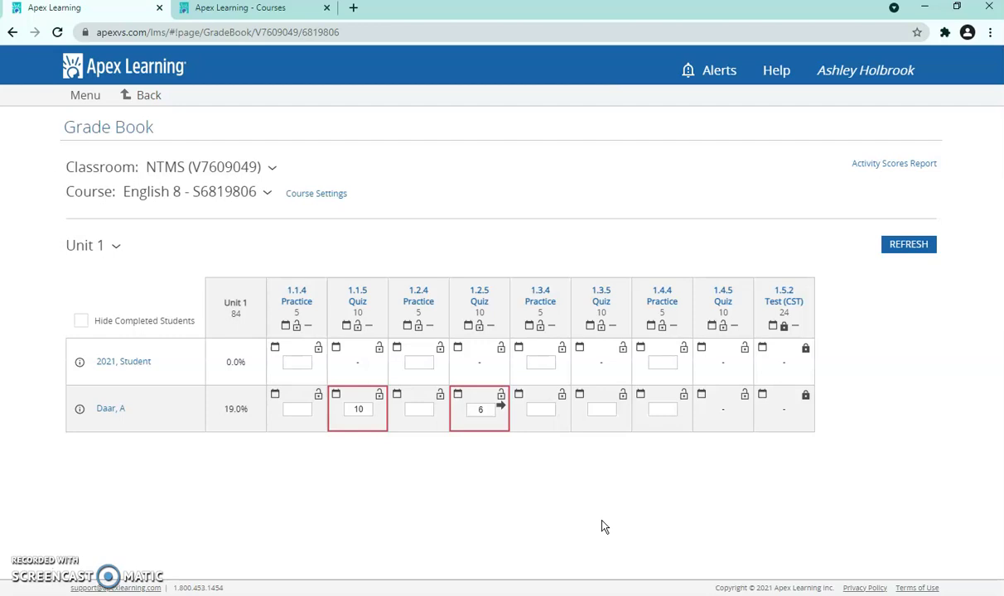
Give the second-row student a score of 5 for the 1.1.4 practice and 4 for the 1.2.4 practice, and save
click(293, 408)
text(5)
click(421, 410)
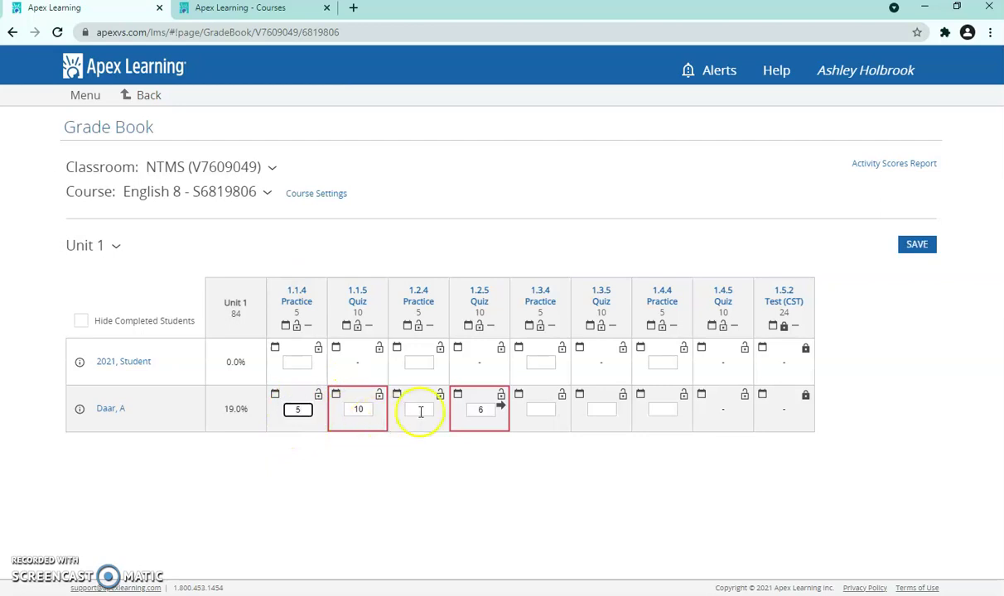
text(4)
click(917, 245)
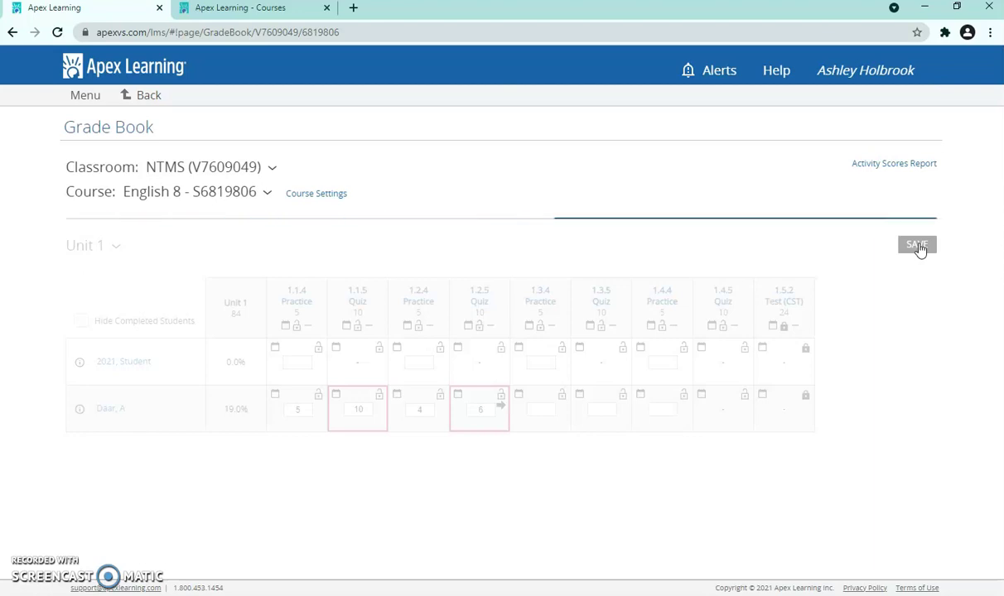
Reload the grade book page and show the Unit 1 scores again
click(57, 32)
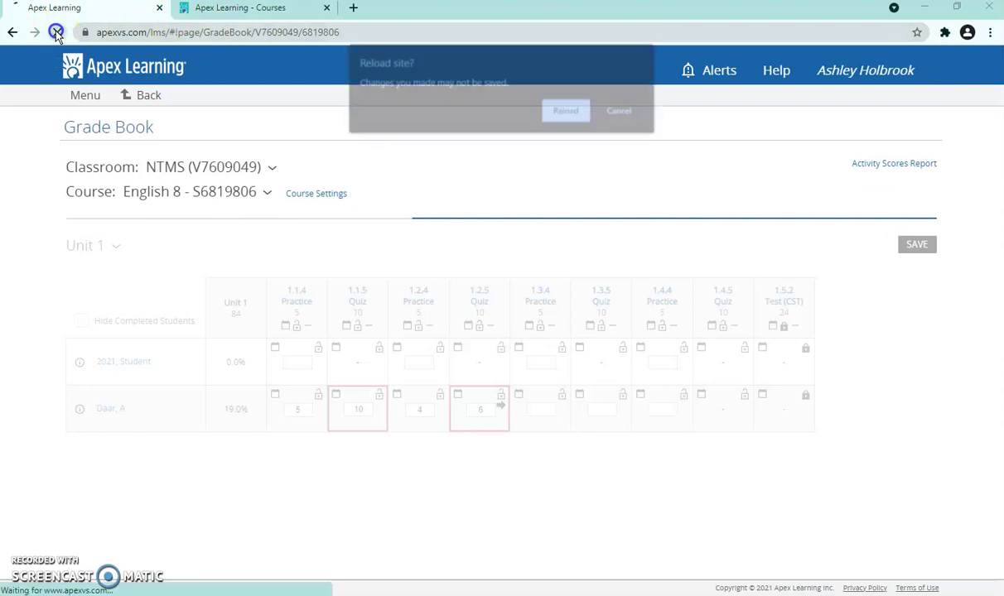
click(562, 112)
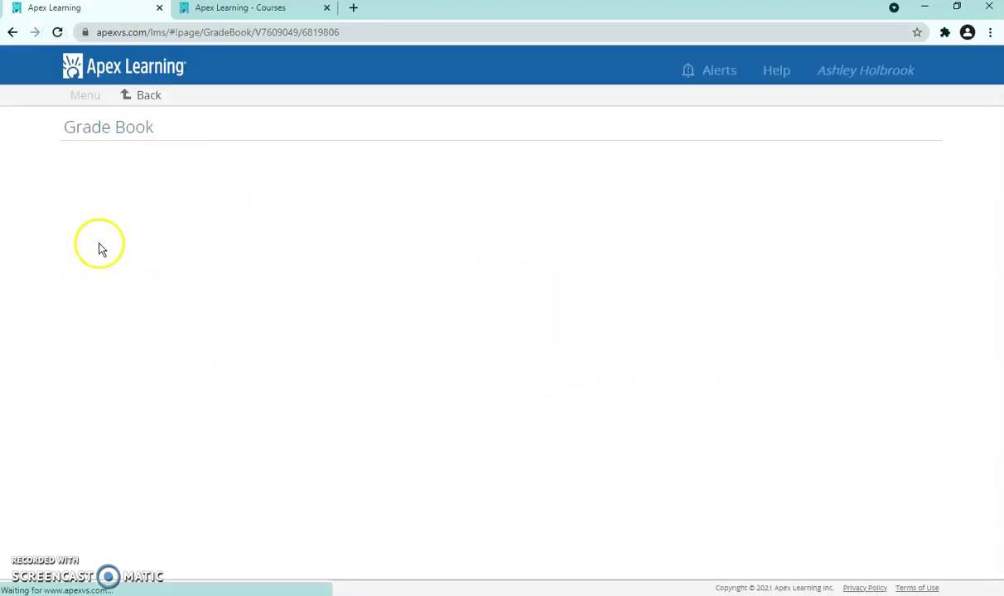
click(104, 250)
click(109, 291)
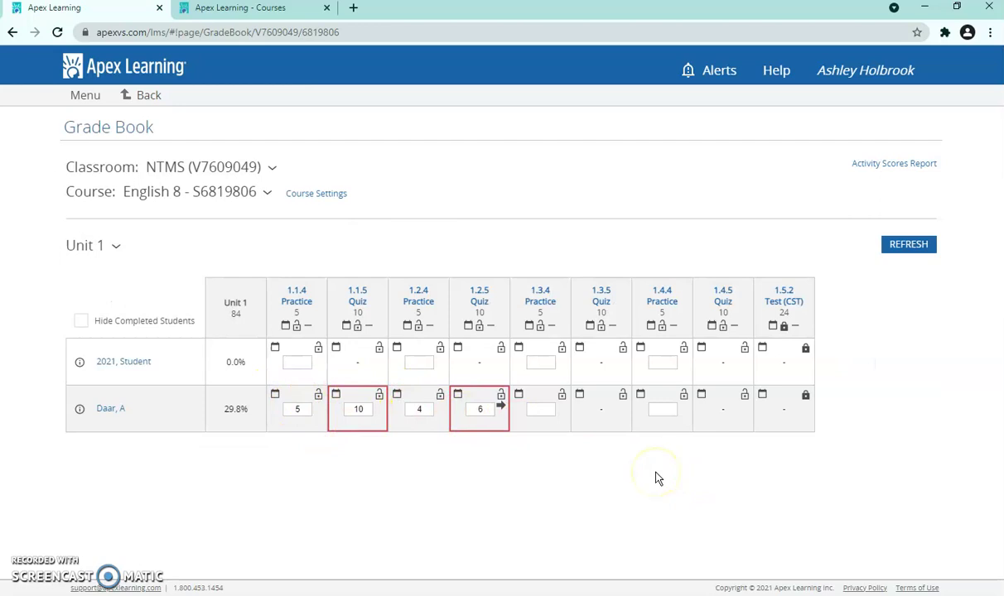
Score the second-row student 5 for the 1.3.4 practice, 10 for the 1.3.5 quiz, 5 for the 1.4.4 practice and 10 for the 1.4.5 quiz
click(544, 410)
text(5)
click(601, 410)
text(10)
click(660, 409)
text(5)
click(718, 410)
text(10)
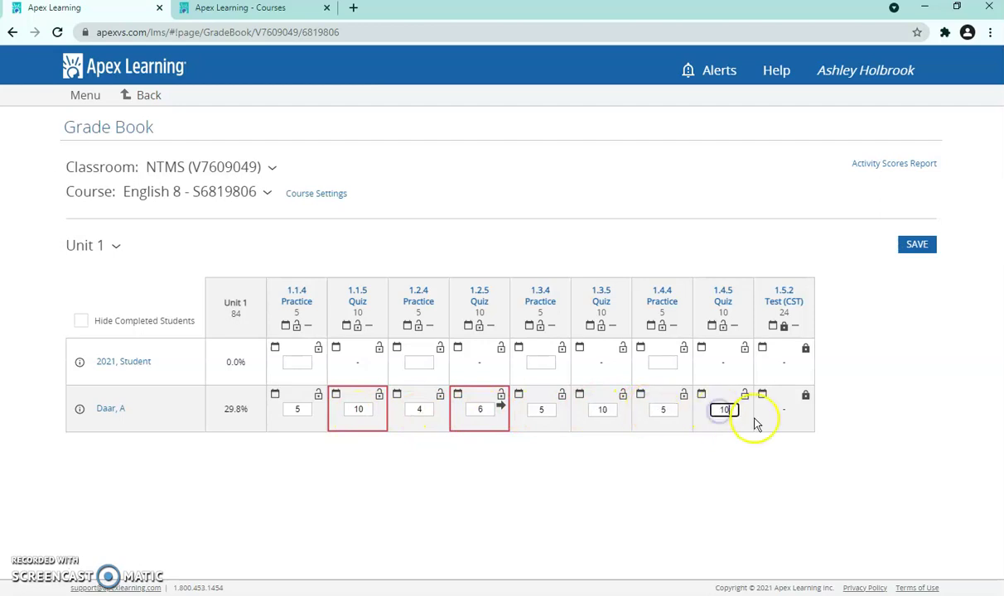
Unlock the 1.5.2 test for the second-row student and save the Unit 1 changes
click(804, 395)
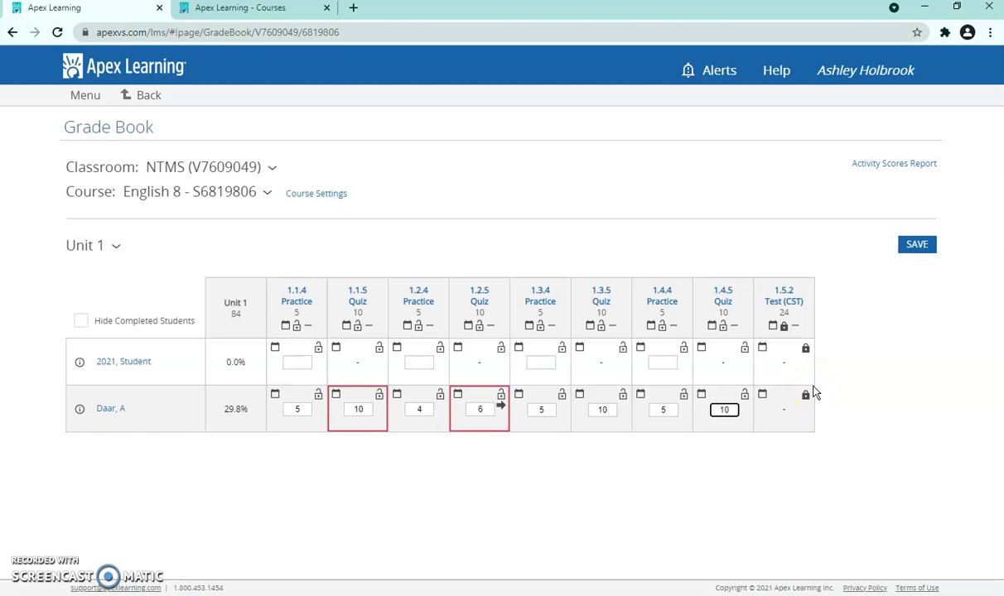
click(804, 395)
click(917, 249)
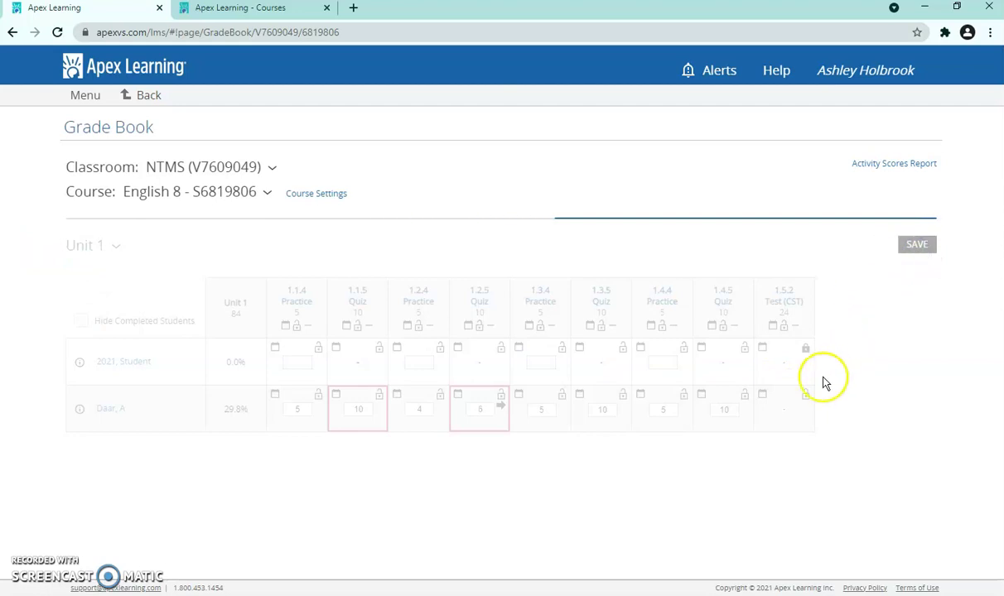
Switch the grade book to Unit 2, unlock the 2.5.2 test for the second-row student and save
click(90, 245)
click(91, 316)
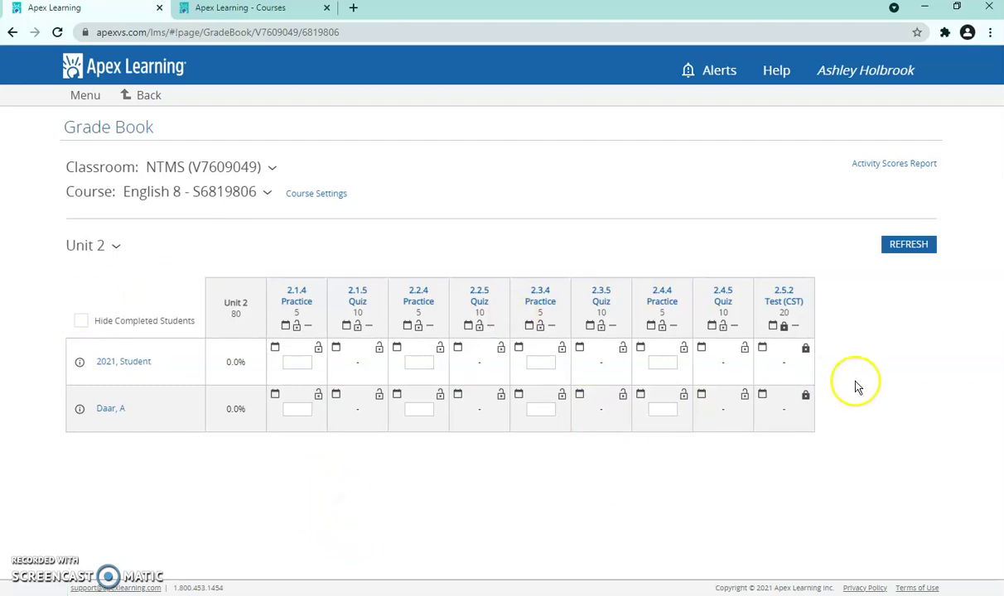
click(805, 401)
click(917, 245)
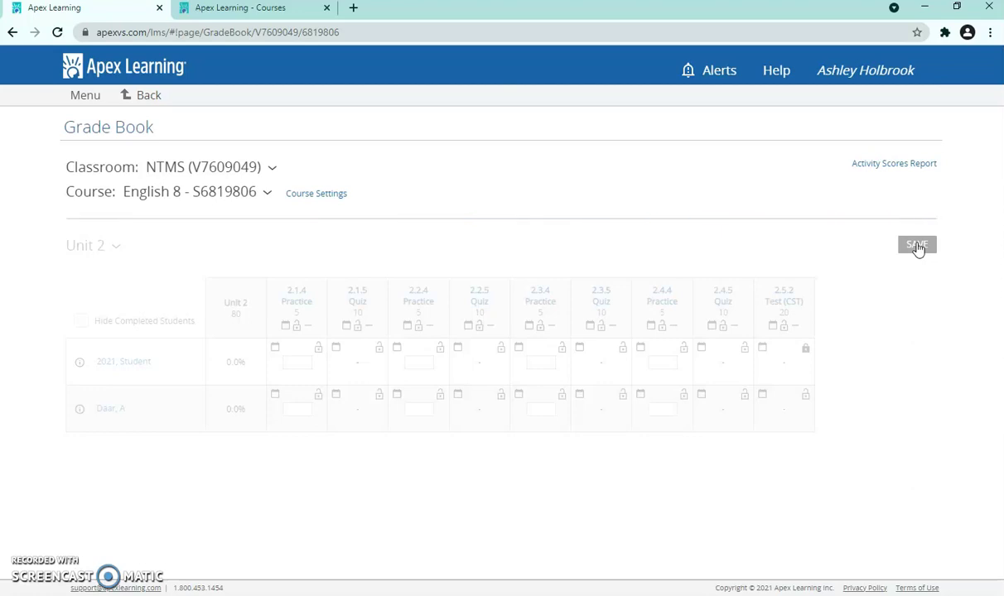
Reload the grade book page to return to the summary of all units
click(58, 32)
click(568, 111)
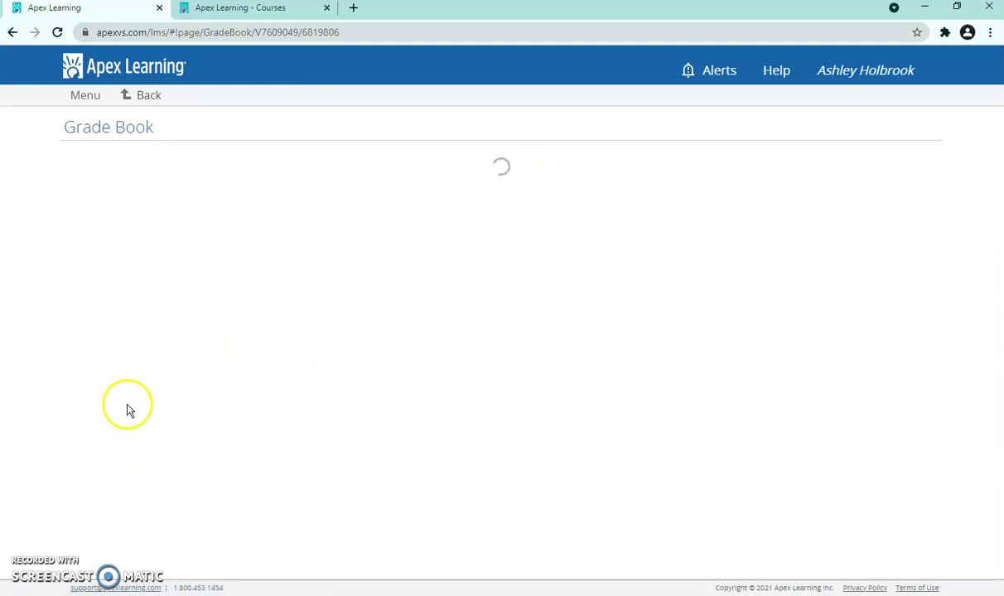
click(58, 33)
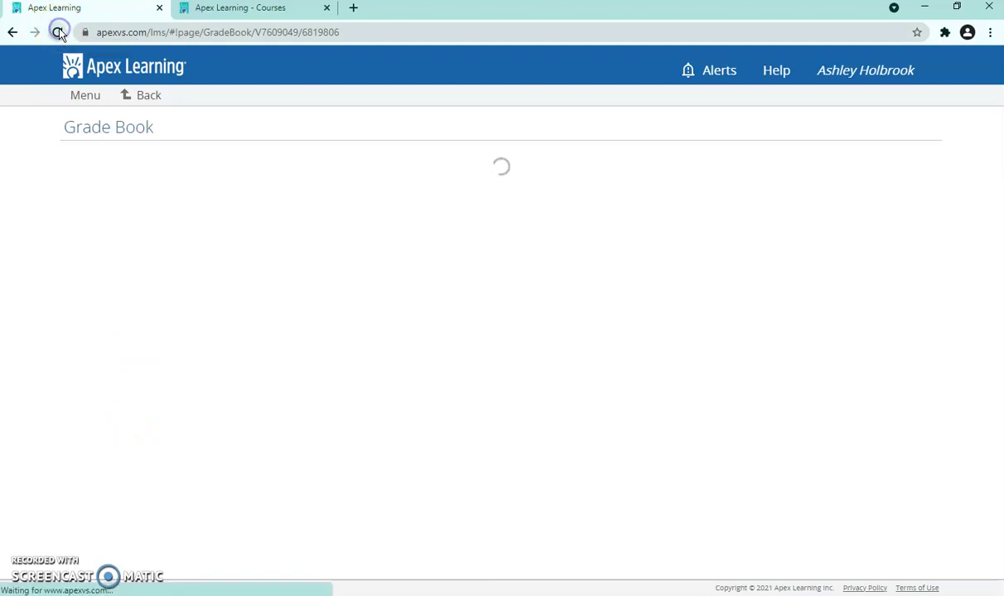
click(49, 33)
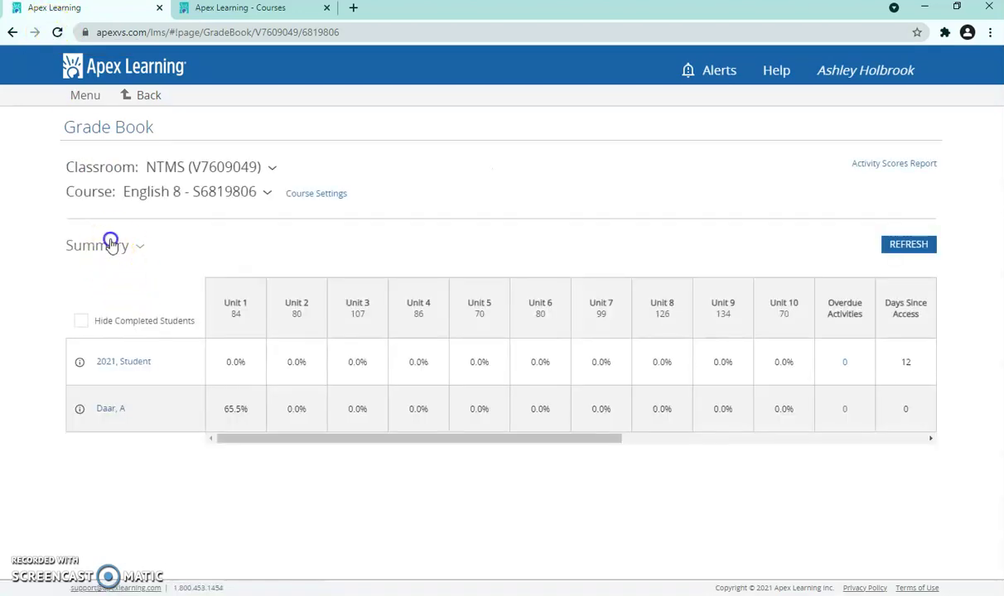
Try to display the Unit 1 scores from the summary, and reload the grade book page
click(108, 246)
click(103, 285)
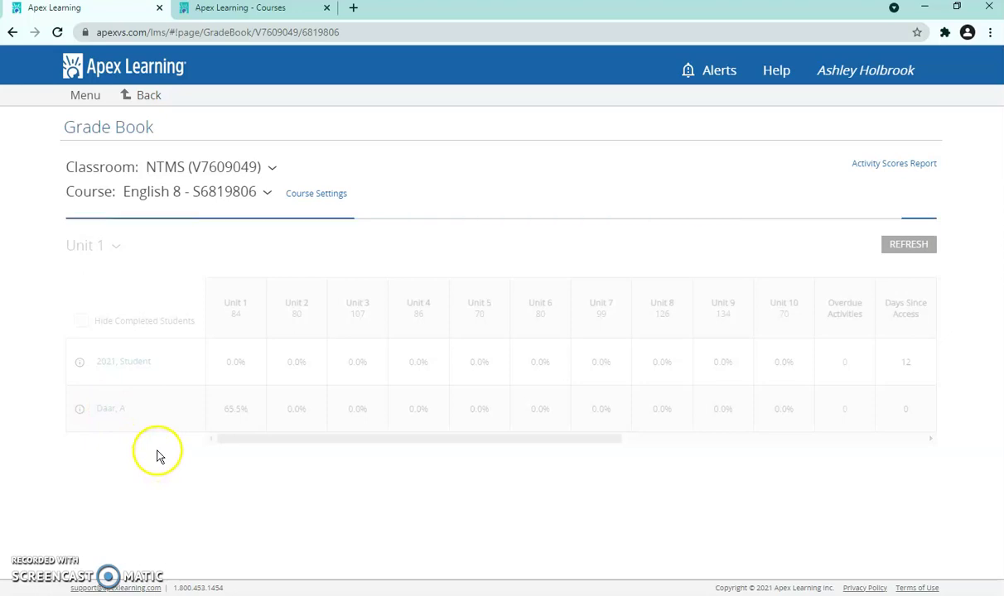
click(57, 32)
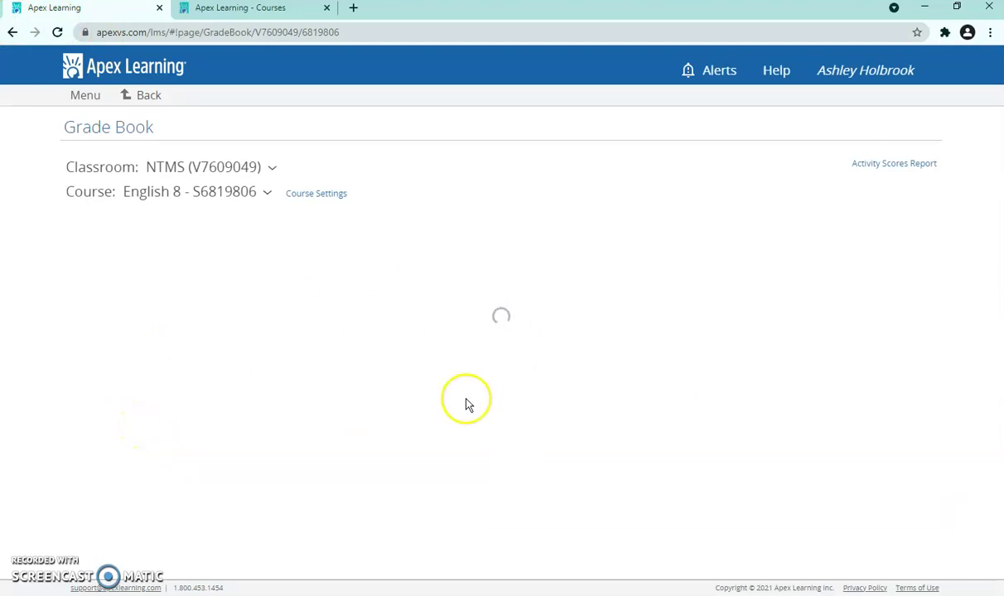
click(58, 32)
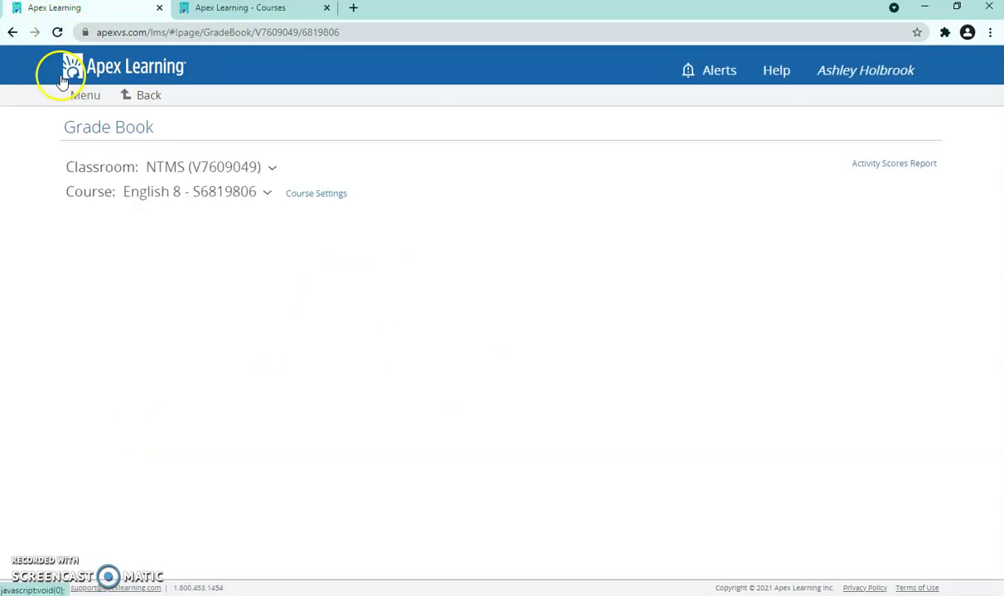
Open the second-row student's enrollment details, reloading the page as needed, and examine the activity scores, statuses and recorded dates
click(111, 408)
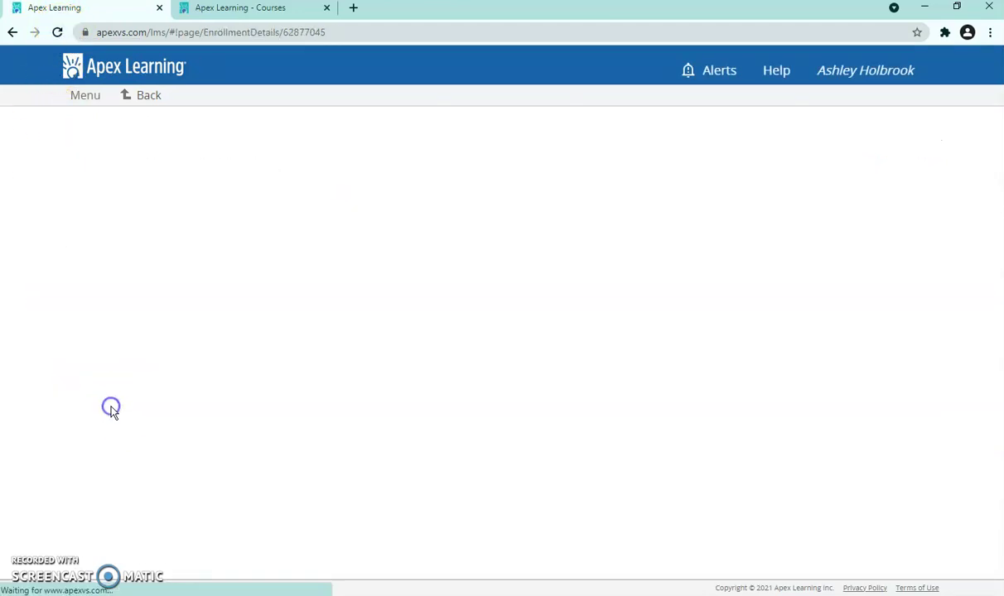
click(66, 398)
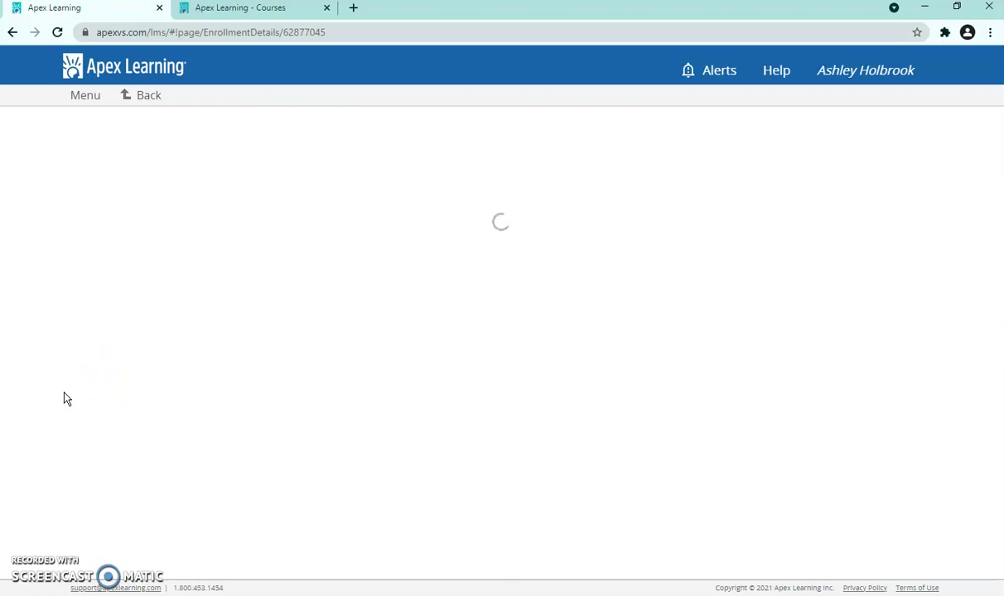
click(57, 33)
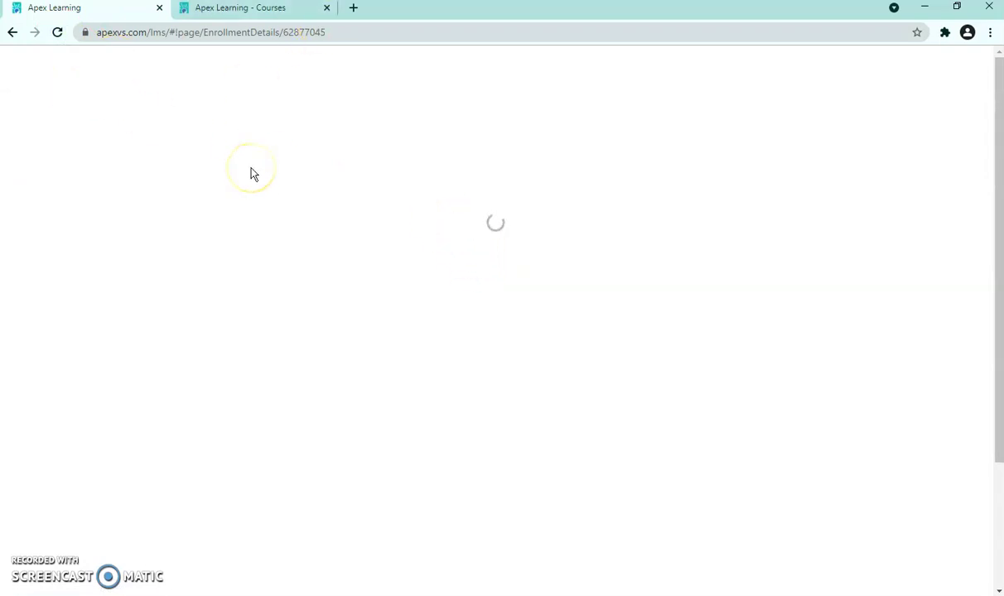
click(55, 33)
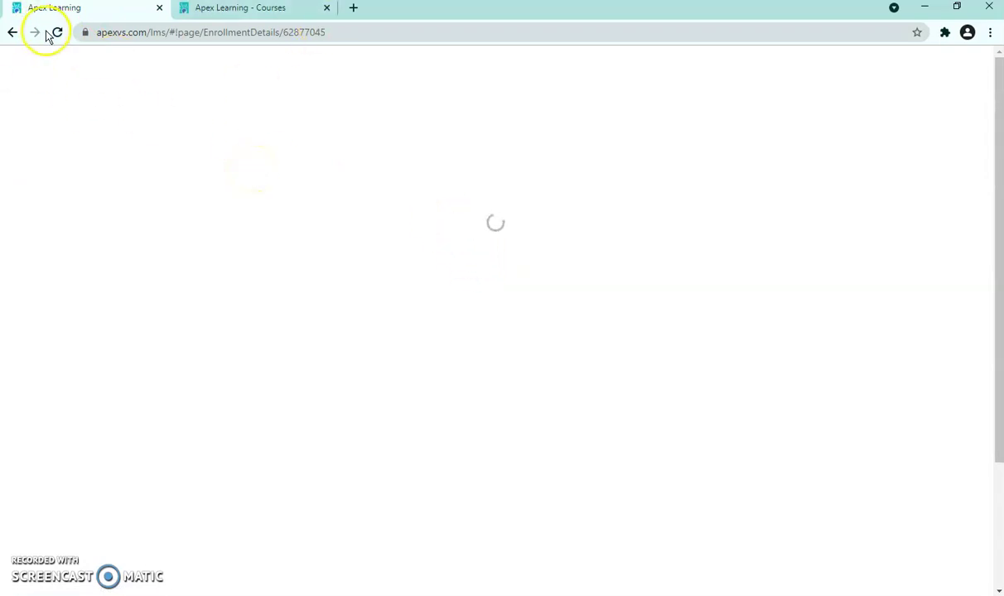
click(353, 172)
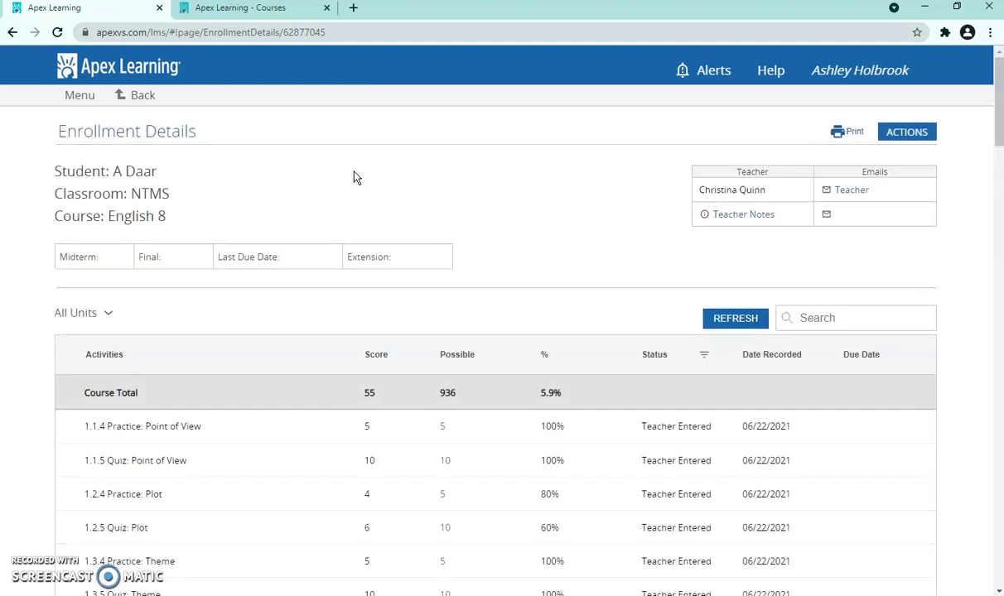
scroll(870, 432, down, 3)
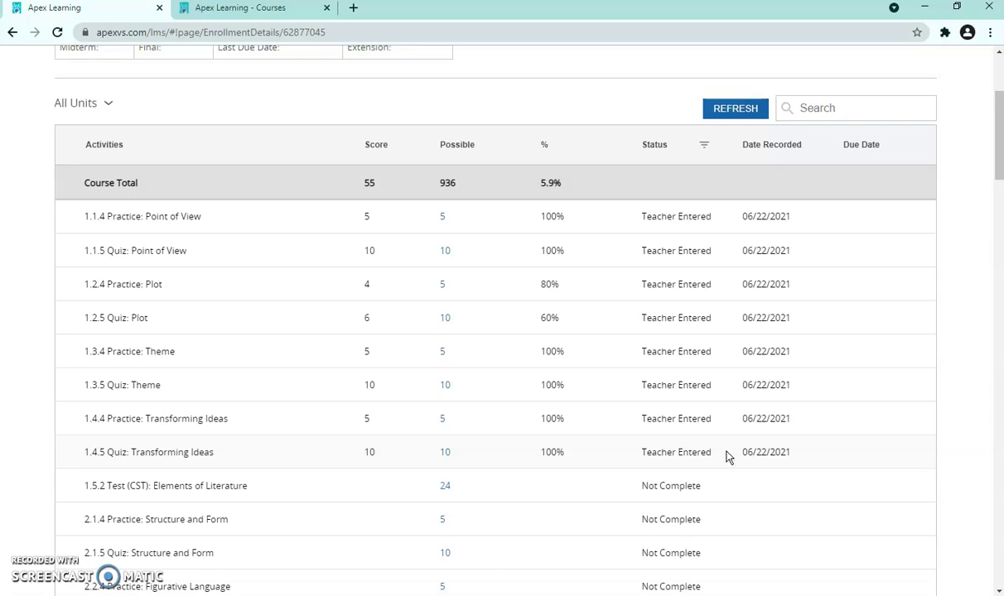
scroll(376, 340, up, 3)
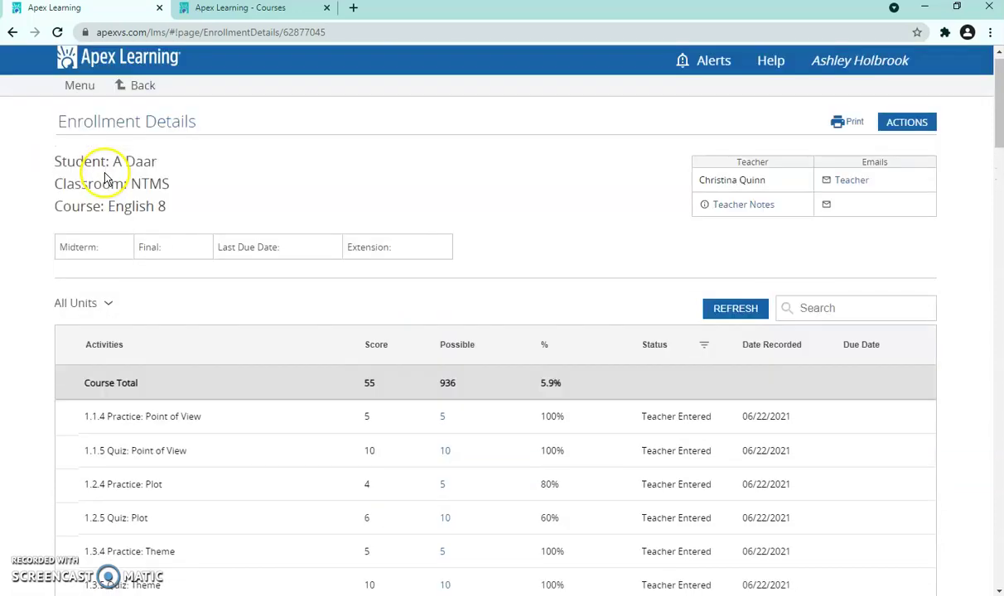
Return to the dashboard, open the grade book for English 8 in the NTMS classroom, and display Unit 2
click(70, 75)
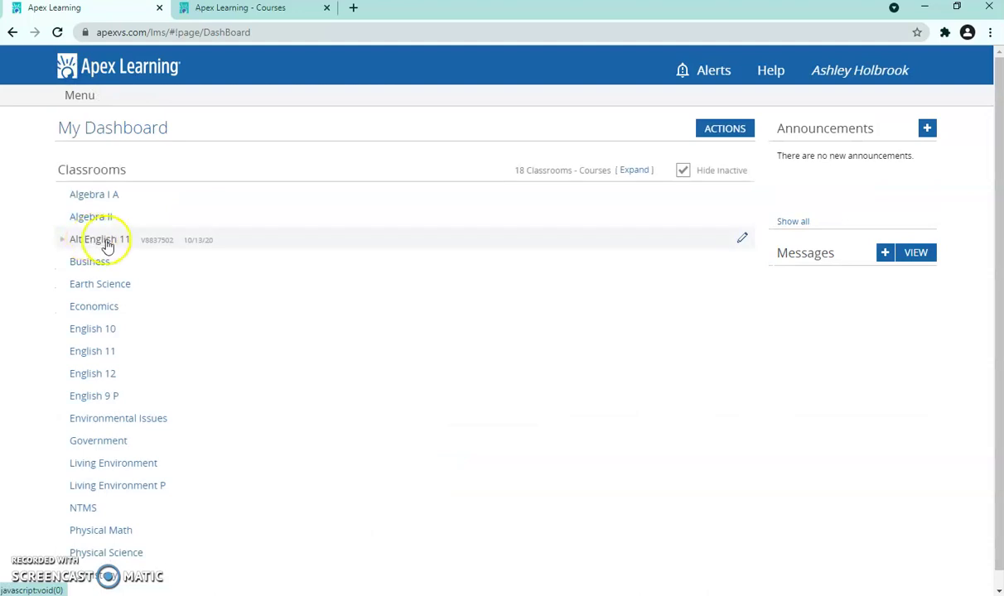
scroll(155, 440, down, 1)
click(86, 491)
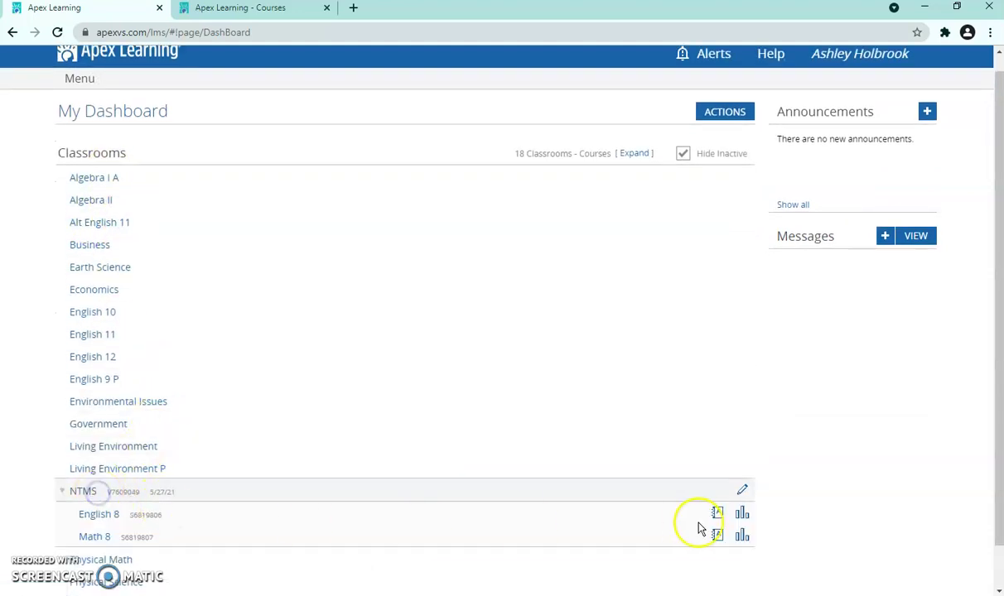
click(714, 511)
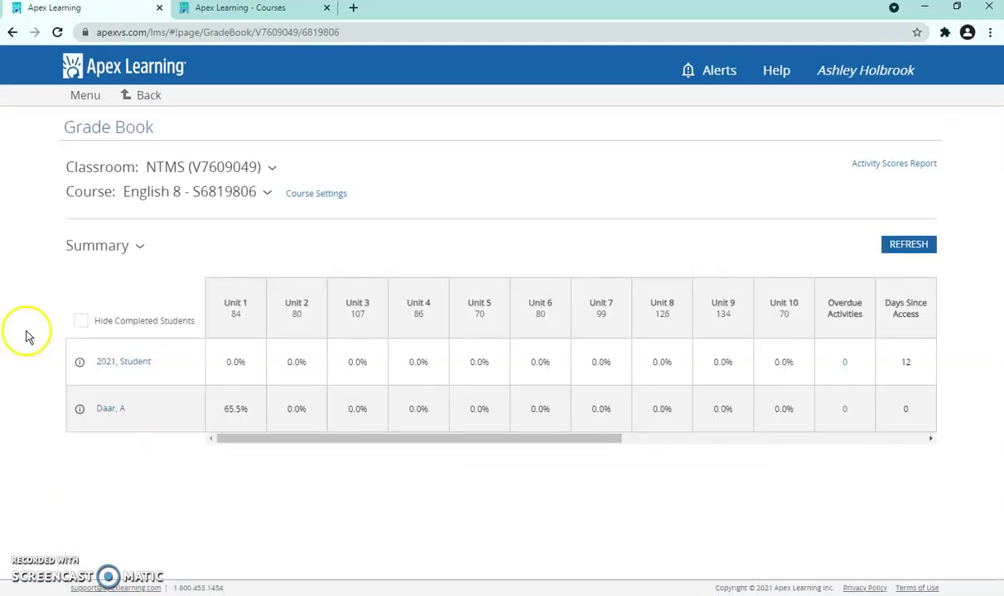
click(89, 247)
click(106, 319)
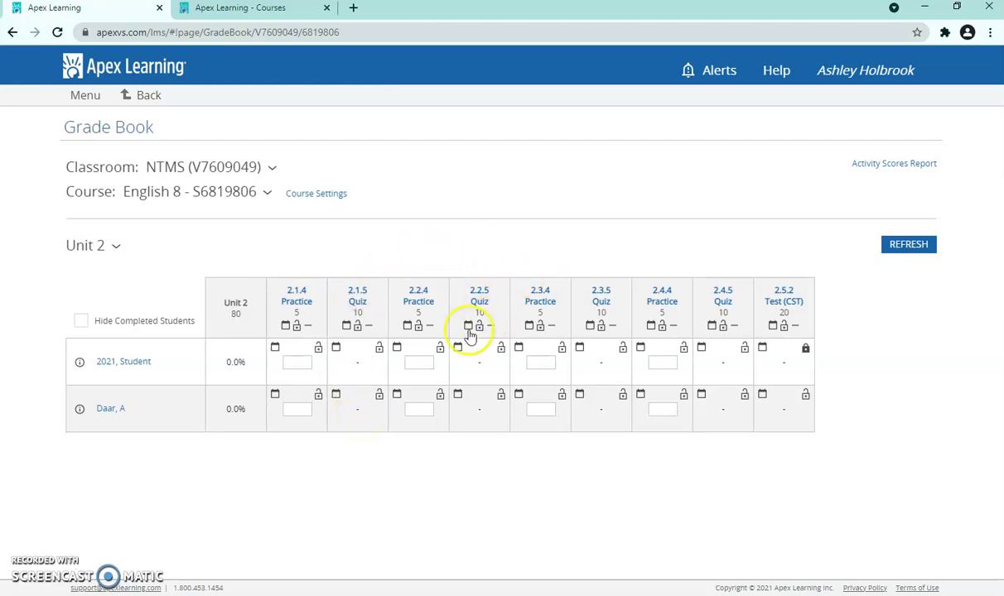
Mark the second-row student's 2.1.5 quiz, 2.2.4 practice and 2.4.4 practice as excused with Ex, and save the scores
click(352, 409)
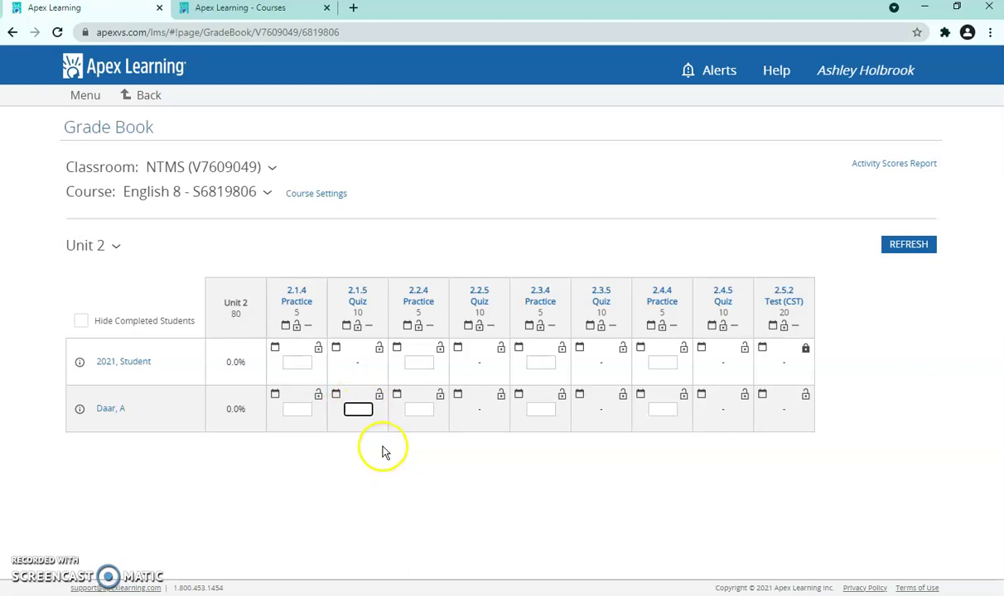
text(ex)
click(412, 409)
text(ex)
click(663, 409)
text(ex)
click(917, 244)
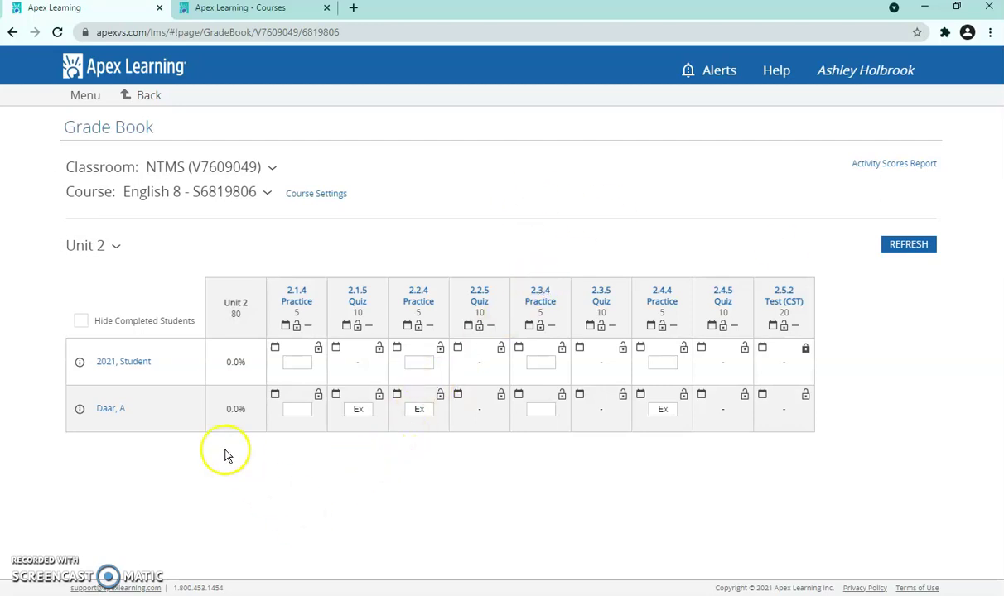
Open the 2.2.5 Figurative Language quiz from the grade book and preview its questions with answers
click(479, 299)
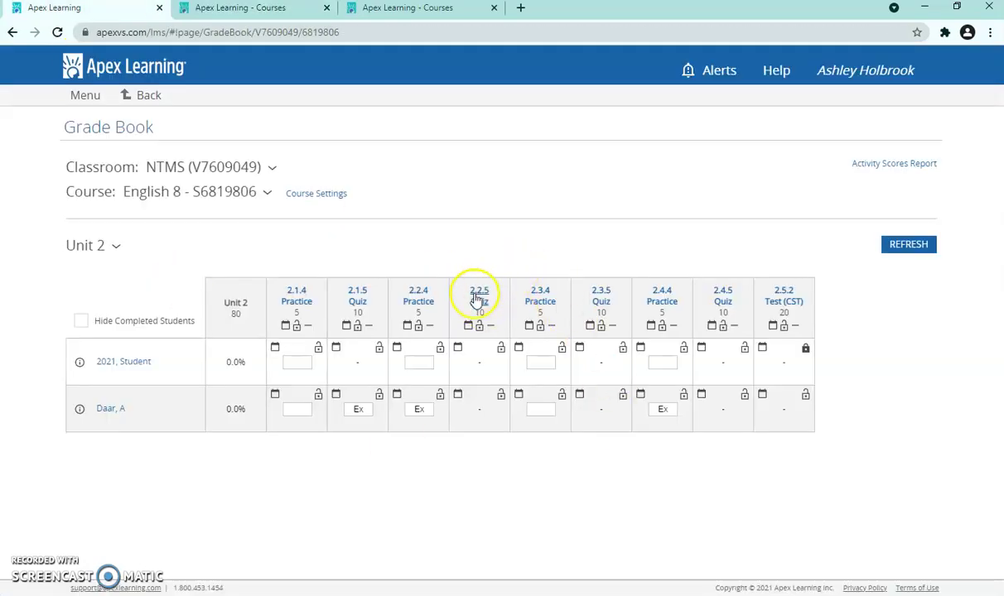
click(240, 8)
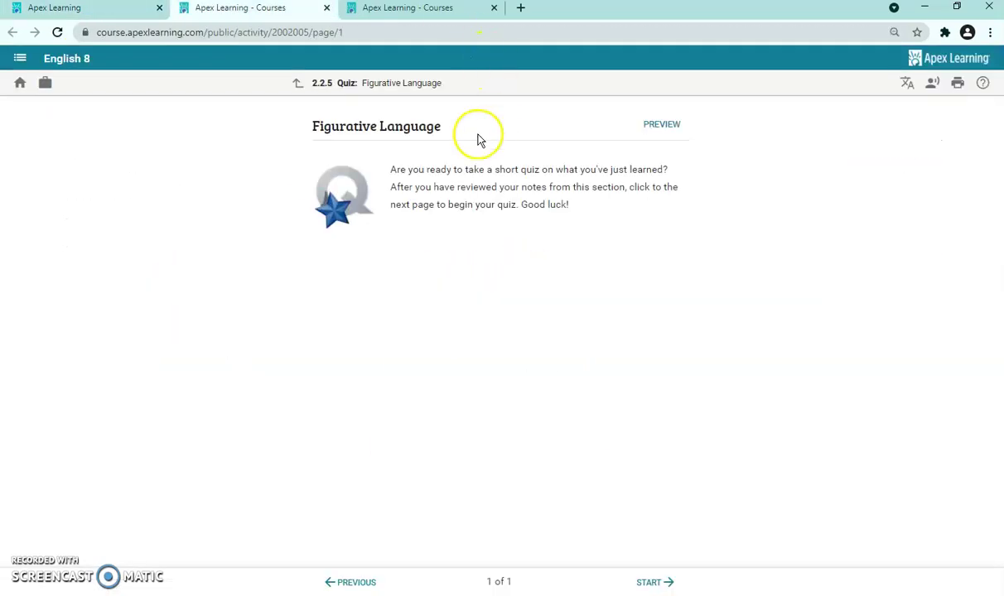
click(661, 126)
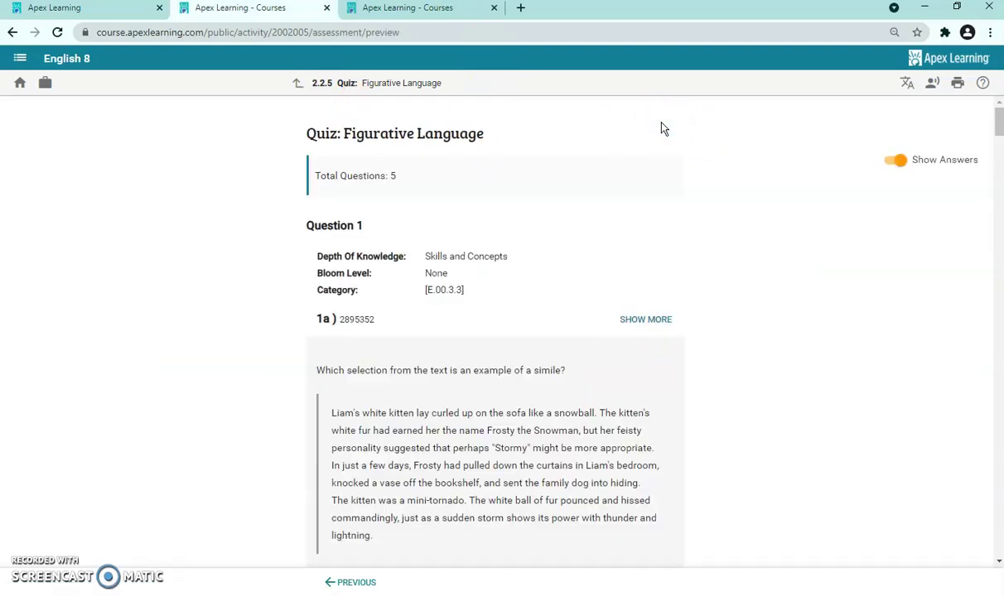
scroll(746, 314, down, 3)
scroll(762, 332, up, 3)
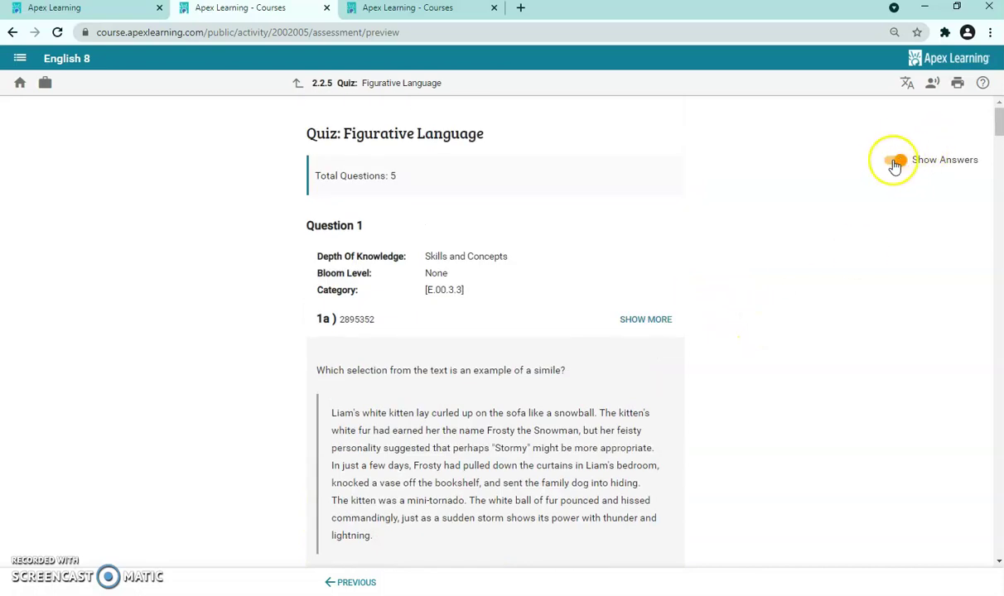
Examine question variant 1a on similes in the quiz preview, including its passage, answer choices and feedback
scroll(791, 314, down, 3)
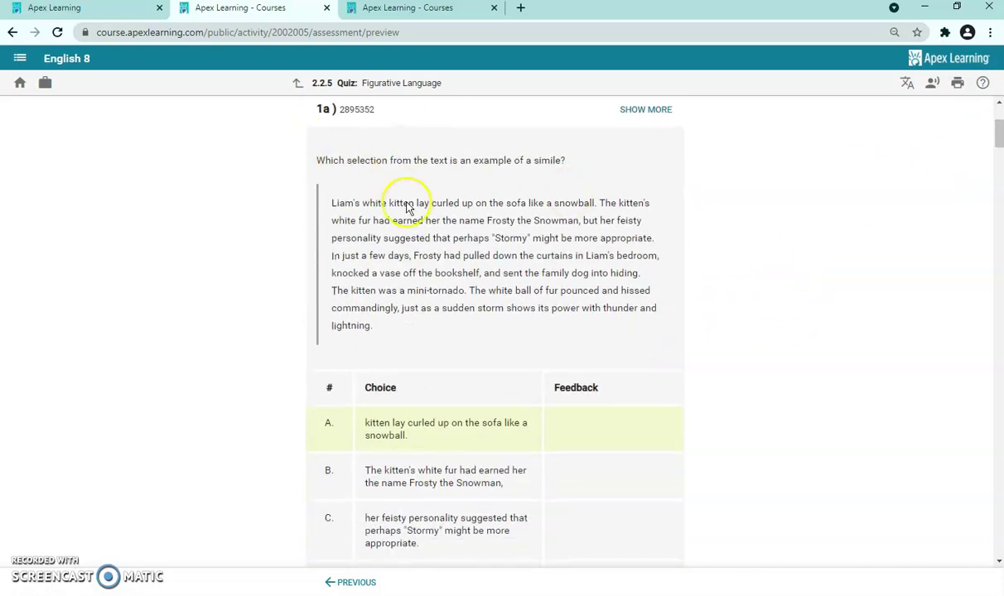
scroll(595, 514, down, 1)
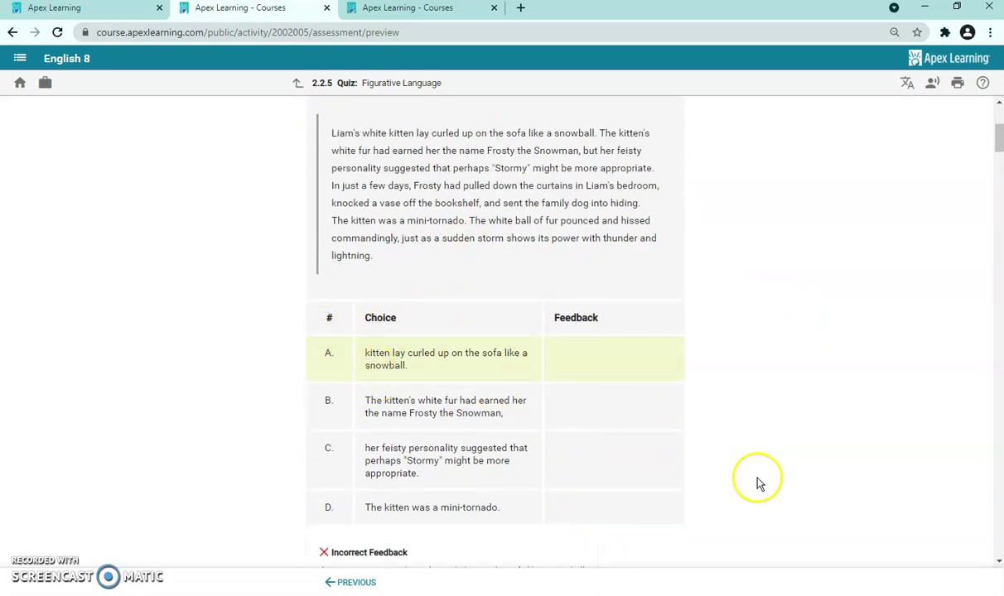
scroll(732, 476, up, 1)
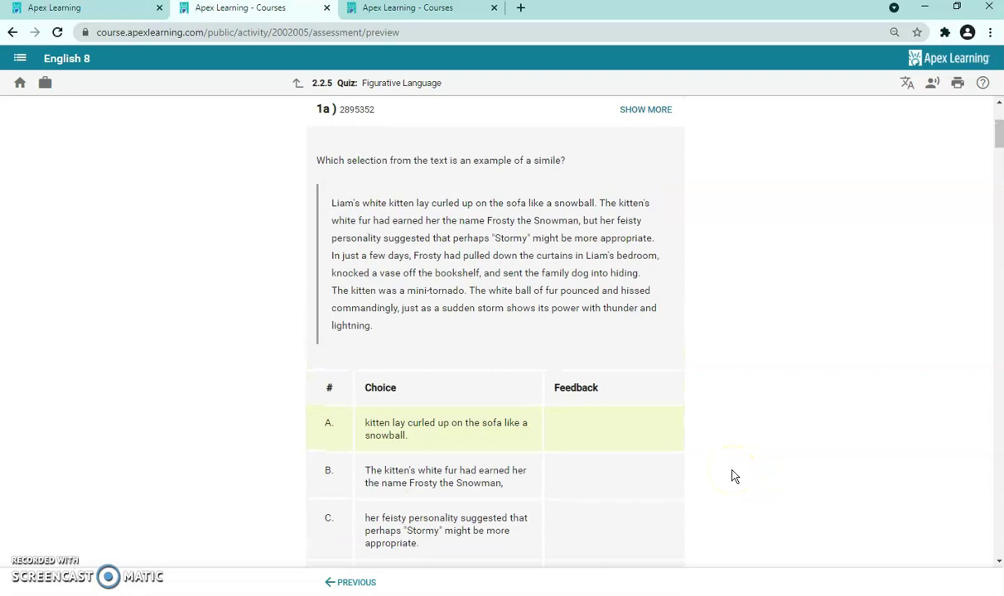
drag(311, 108, 385, 179)
scroll(436, 217, down, 1)
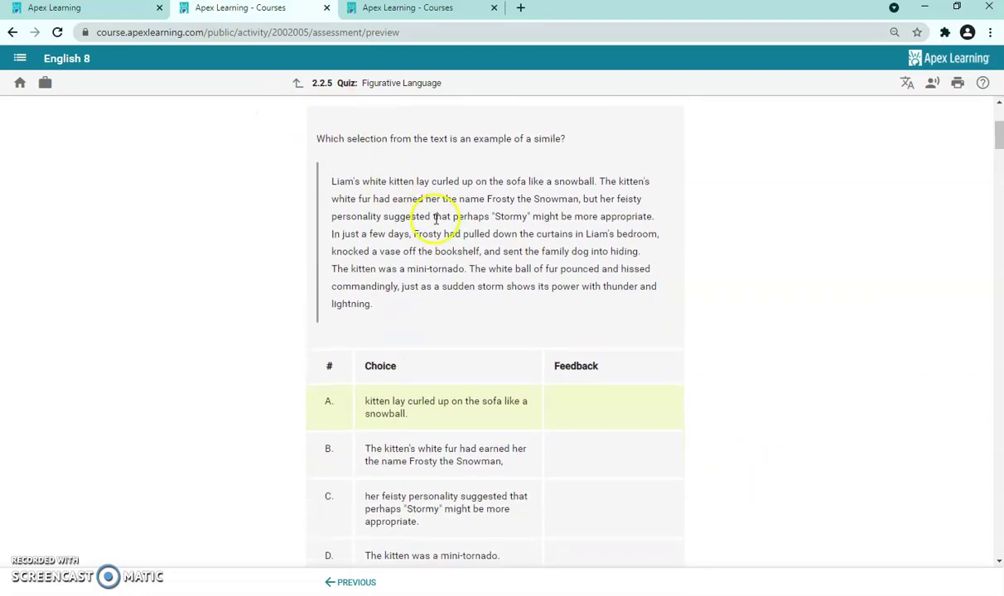
scroll(437, 218, down, 4)
drag(323, 378, 381, 386)
click(380, 386)
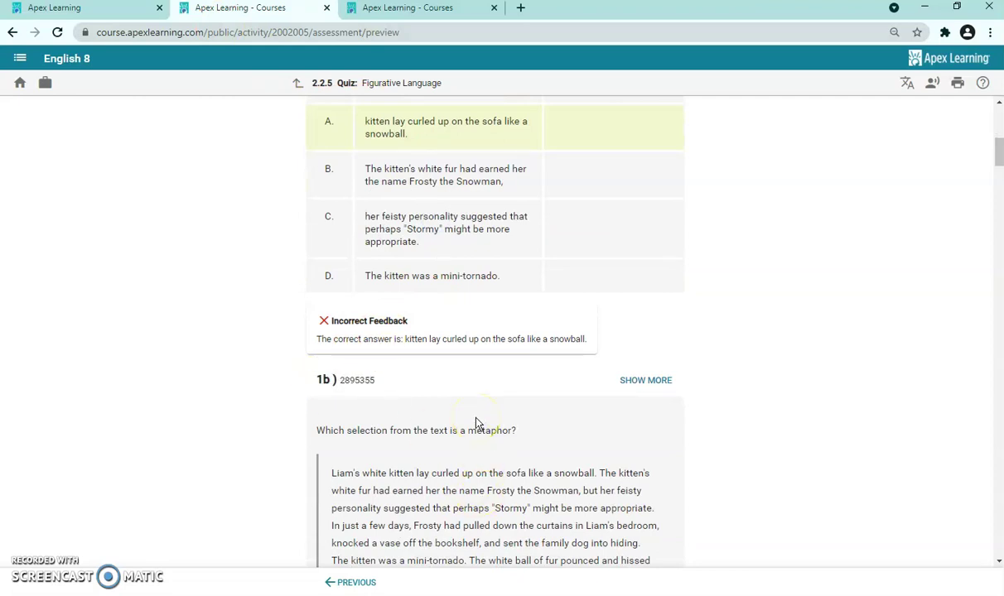
scroll(533, 385, up, 4)
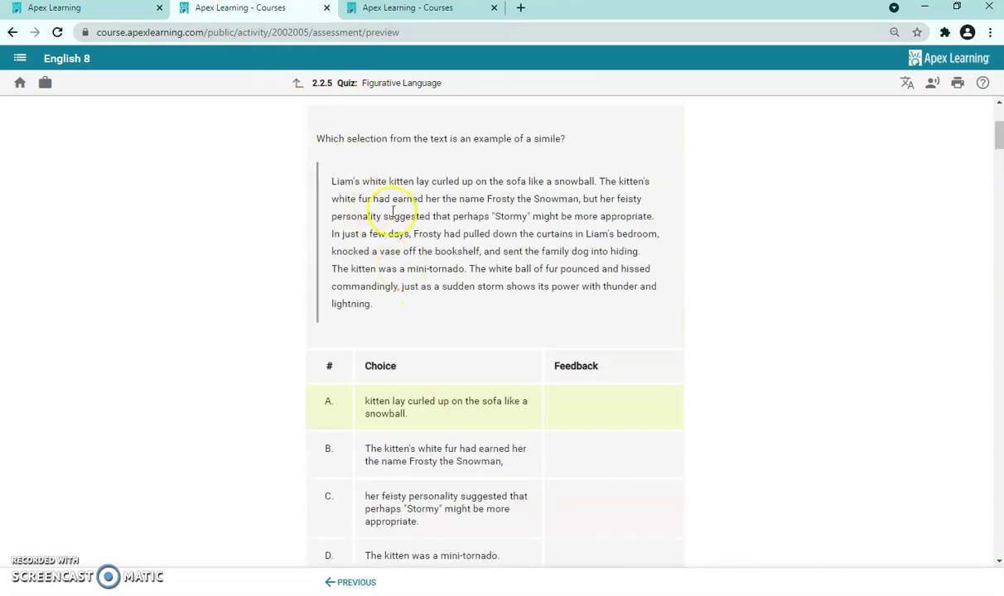
Review the 1b metaphor question and the 2a and 2b poem variants in the quiz preview
scroll(448, 331, down, 6)
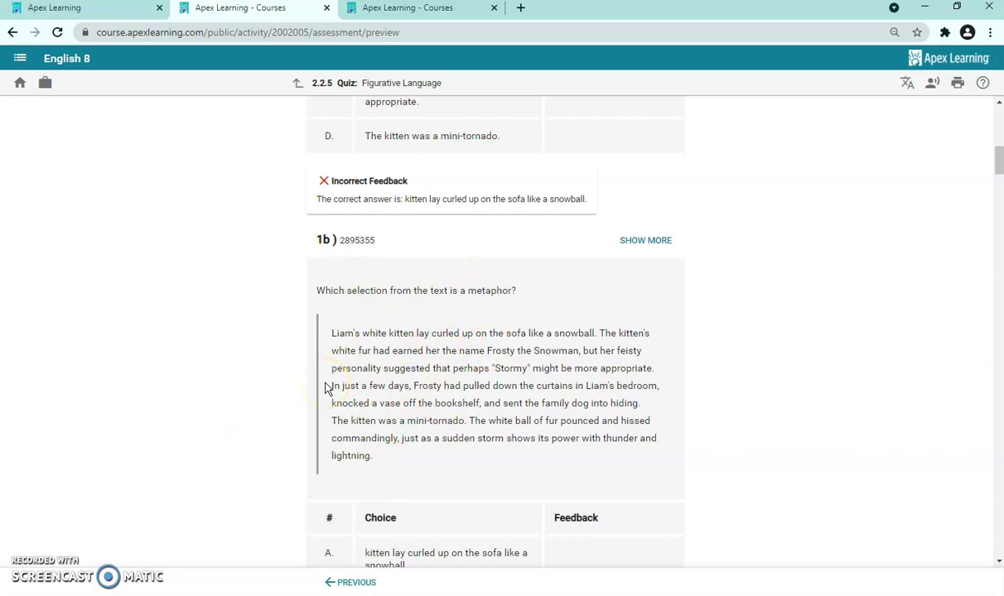
scroll(540, 363, down, 9)
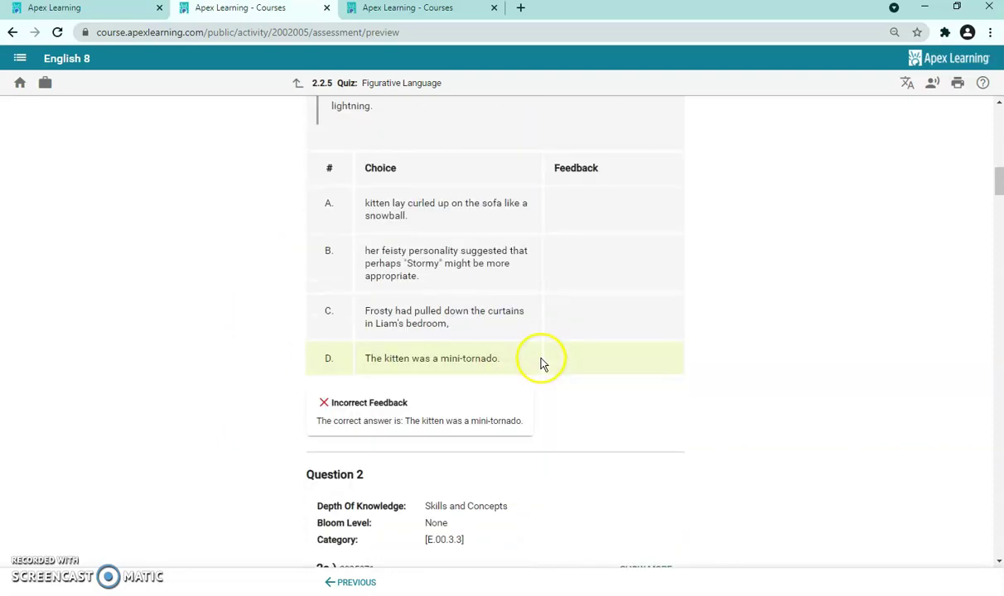
scroll(532, 362, down, 5)
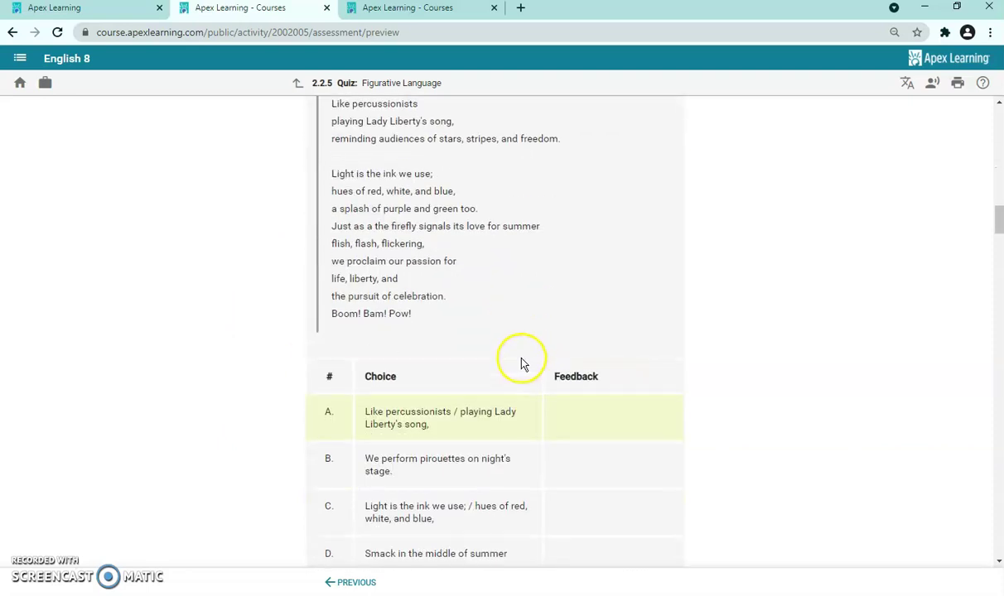
scroll(513, 362, up, 4)
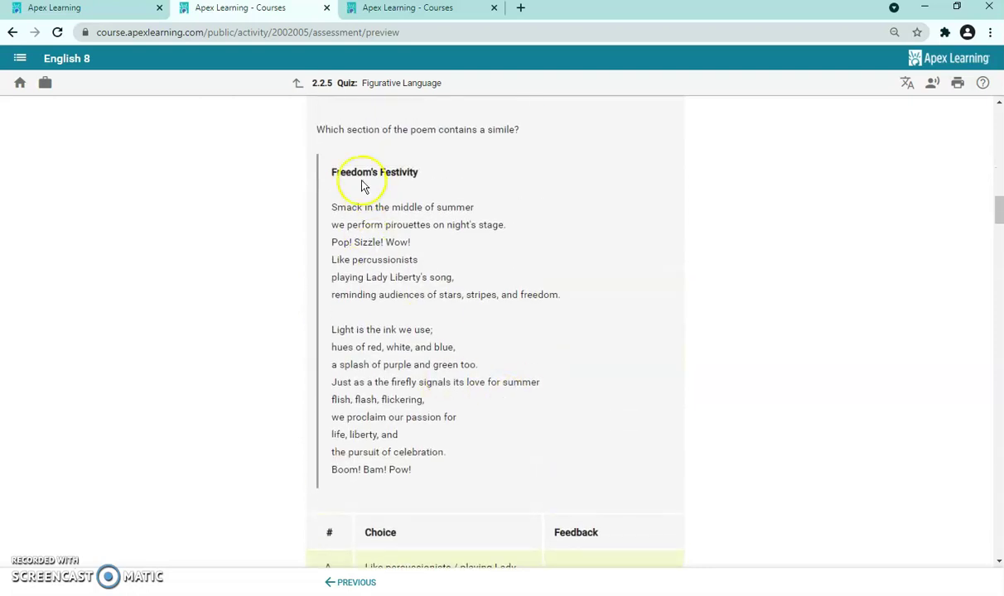
scroll(474, 421, down, 4)
scroll(474, 421, down, 4)
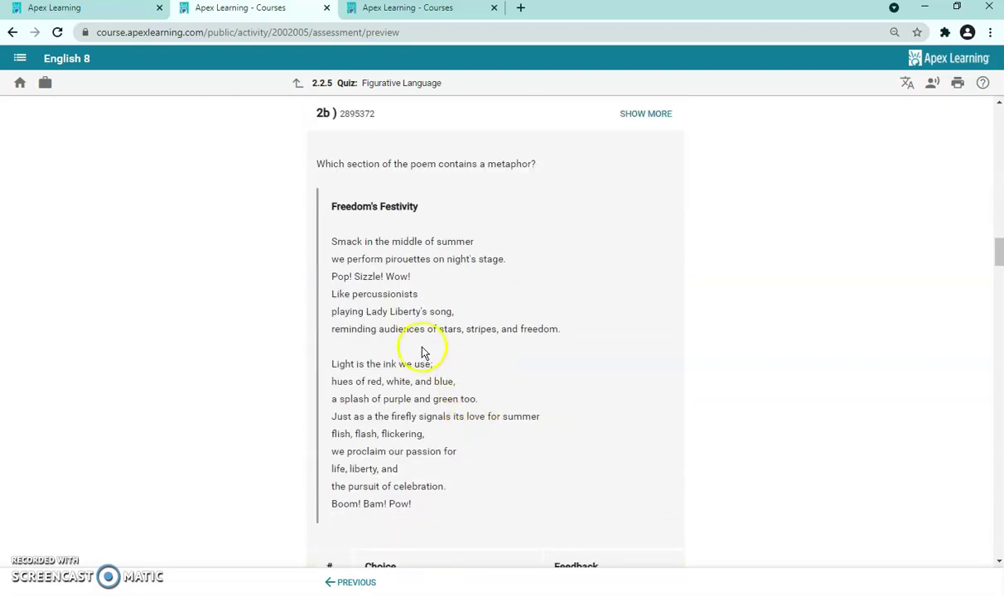
Open the 2.1.4 Structure and Form practice from the grade book and show the answers in its assignment
key(ctrl+1)
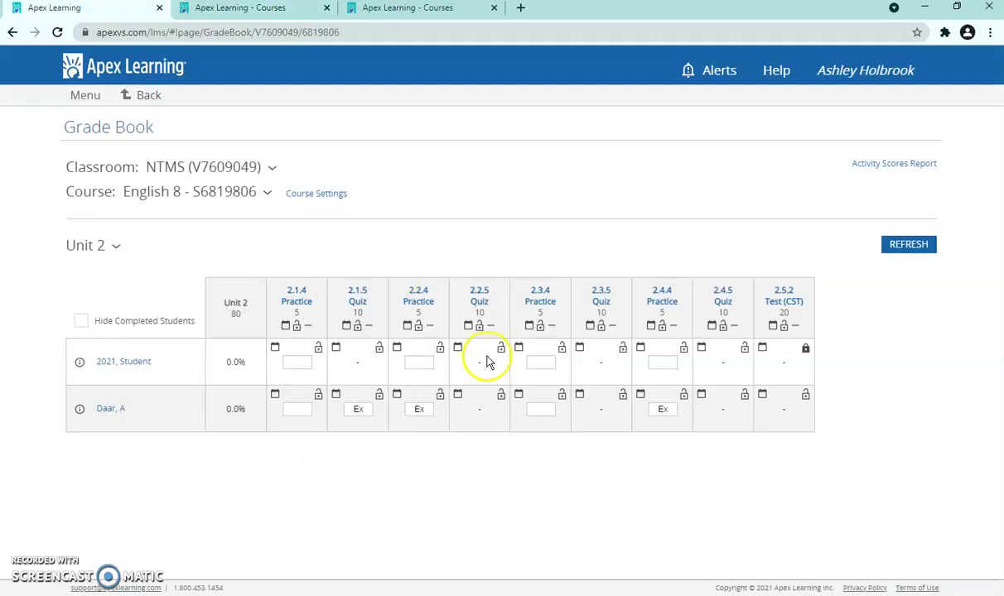
click(300, 298)
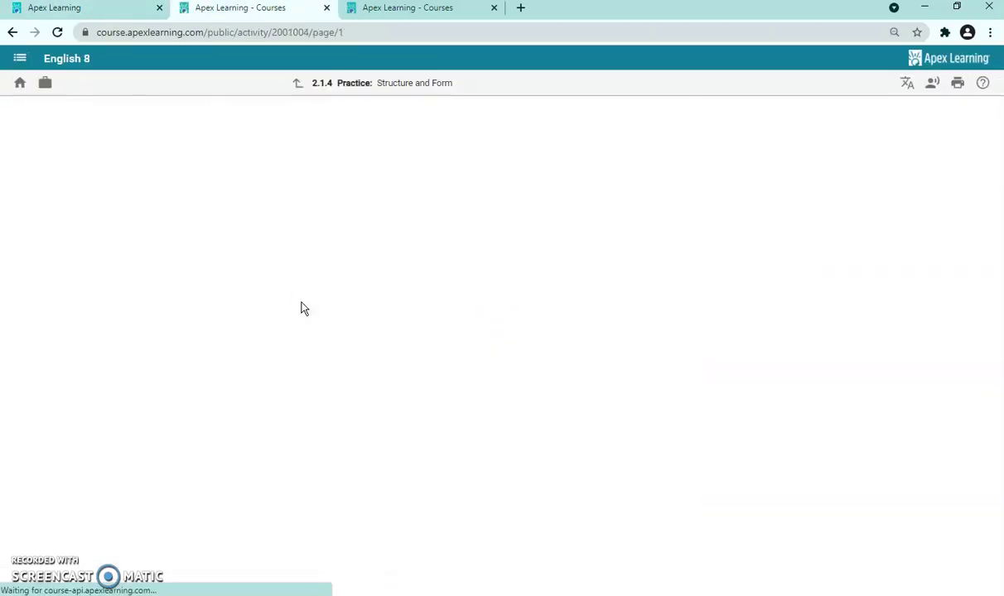
click(717, 235)
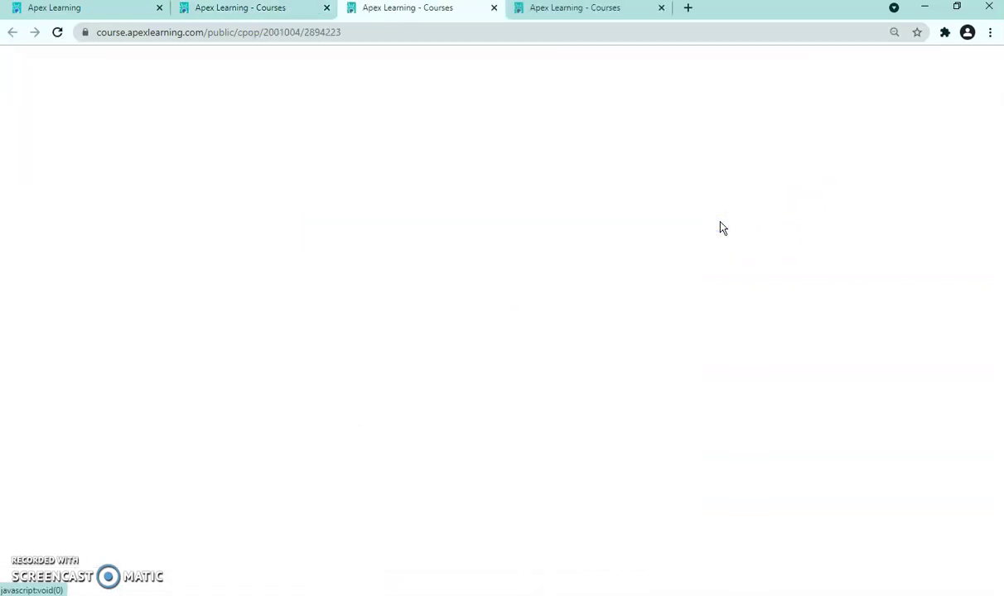
click(909, 109)
Examine the practice assignment's sonnet passage, sample response and scoring rubric
scroll(791, 258, down, 6)
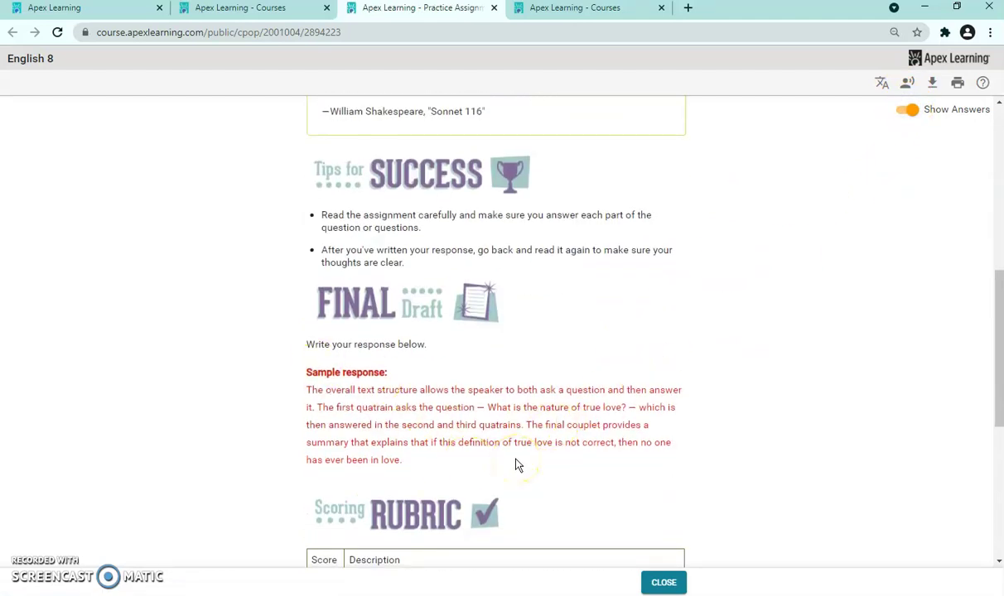
scroll(630, 401, up, 4)
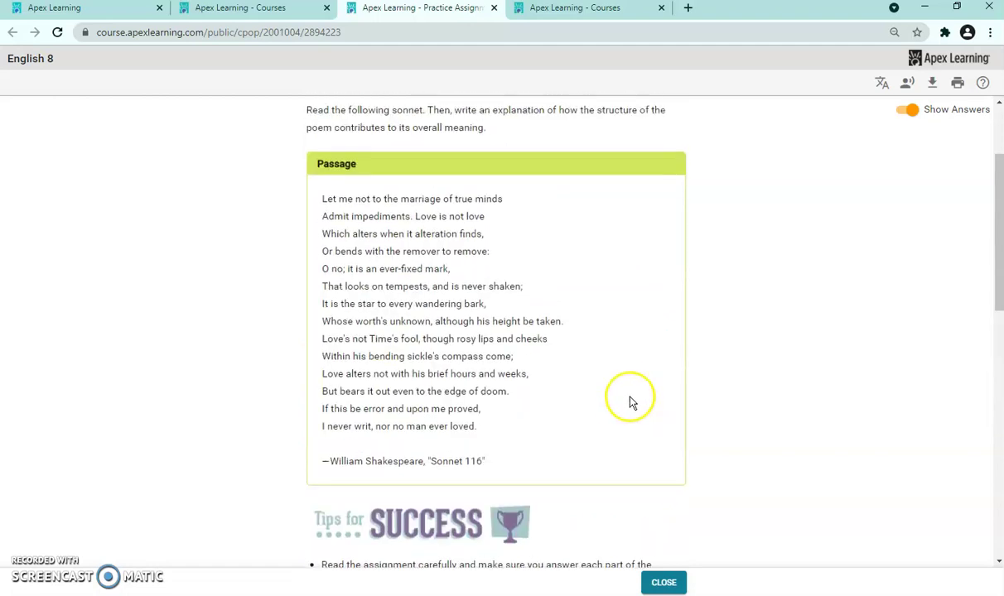
scroll(617, 386, down, 4)
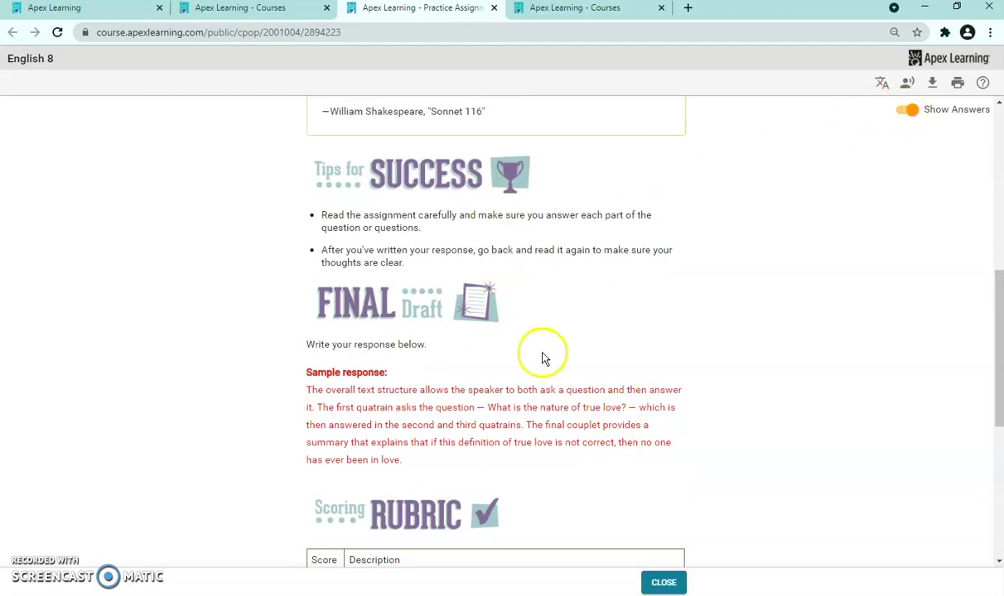
scroll(538, 348, down, 1)
drag(308, 302, 397, 388)
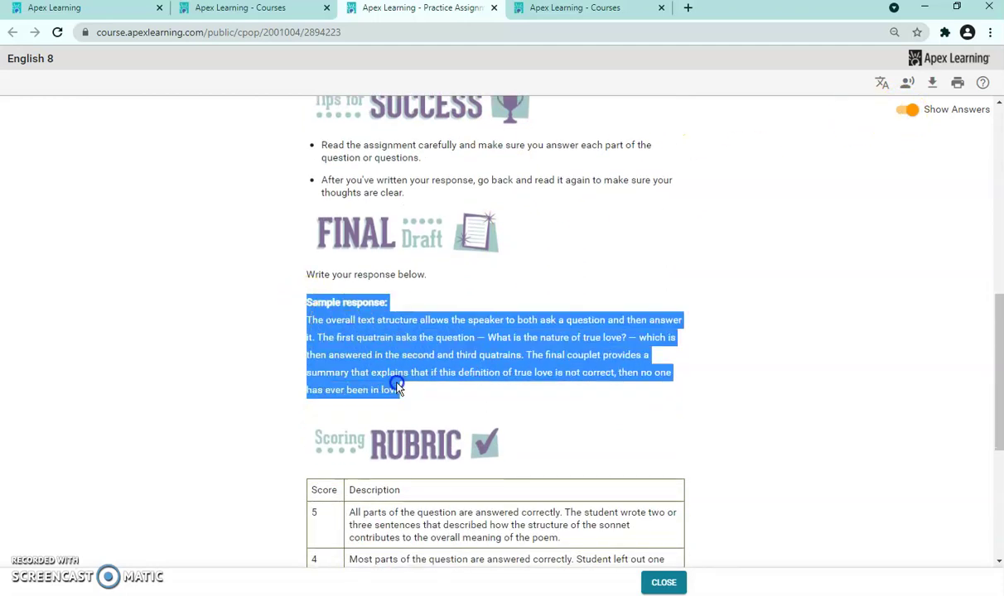
scroll(401, 389, down, 4)
scroll(365, 386, up, 4)
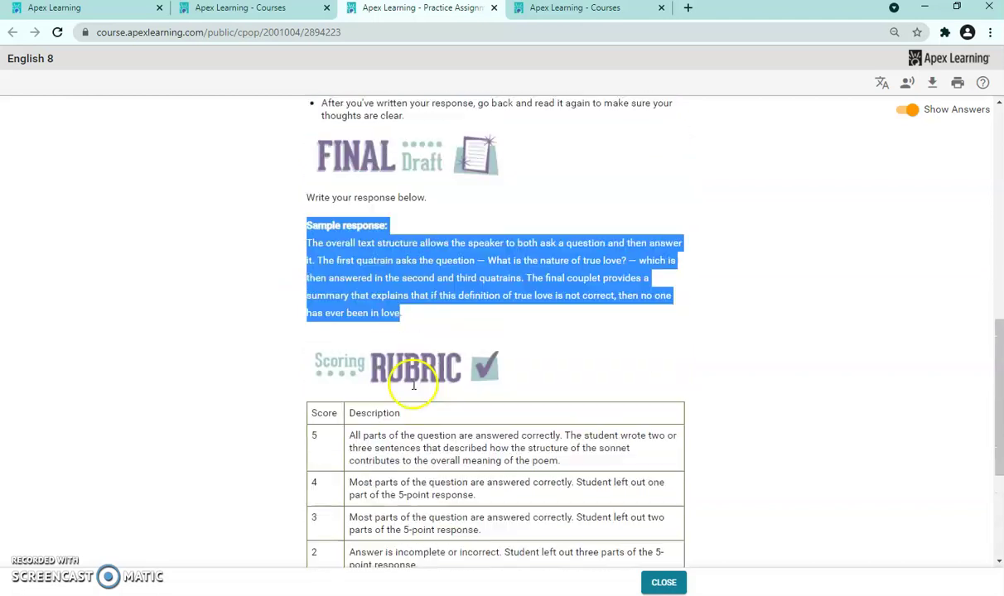
click(396, 320)
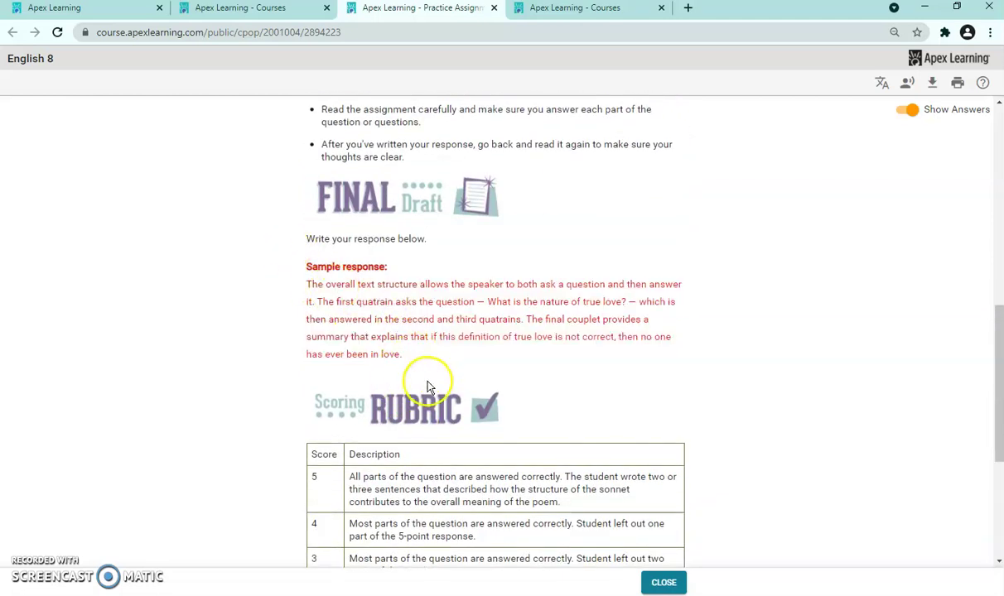
scroll(578, 378, down, 3)
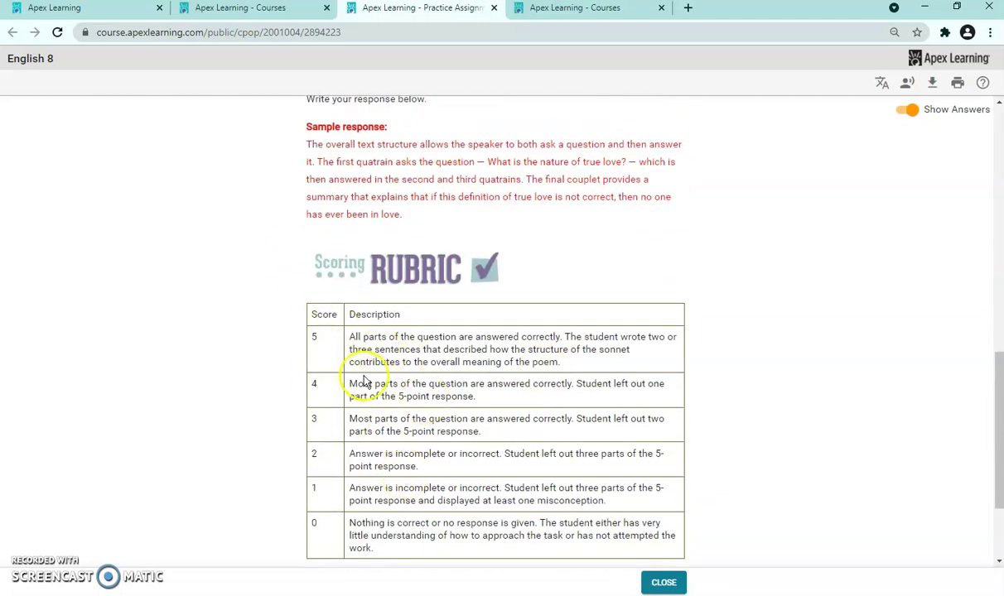
scroll(738, 418, up, 2)
scroll(779, 425, up, 1)
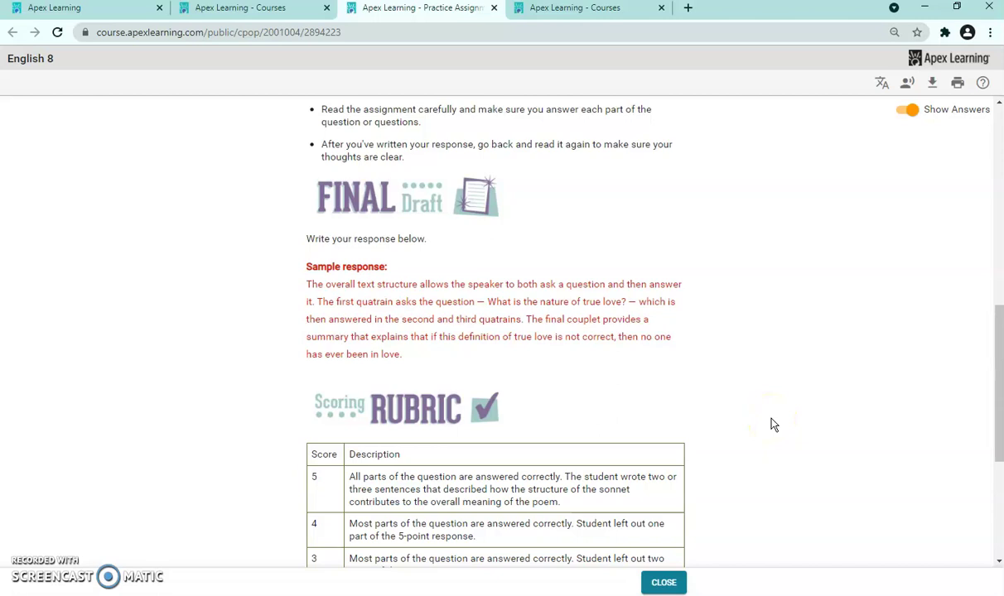
scroll(643, 234, up, 10)
Return to the grade book site, search the student list by the student's last name, and open that student's overview
key(ctrl+shift+Tab)
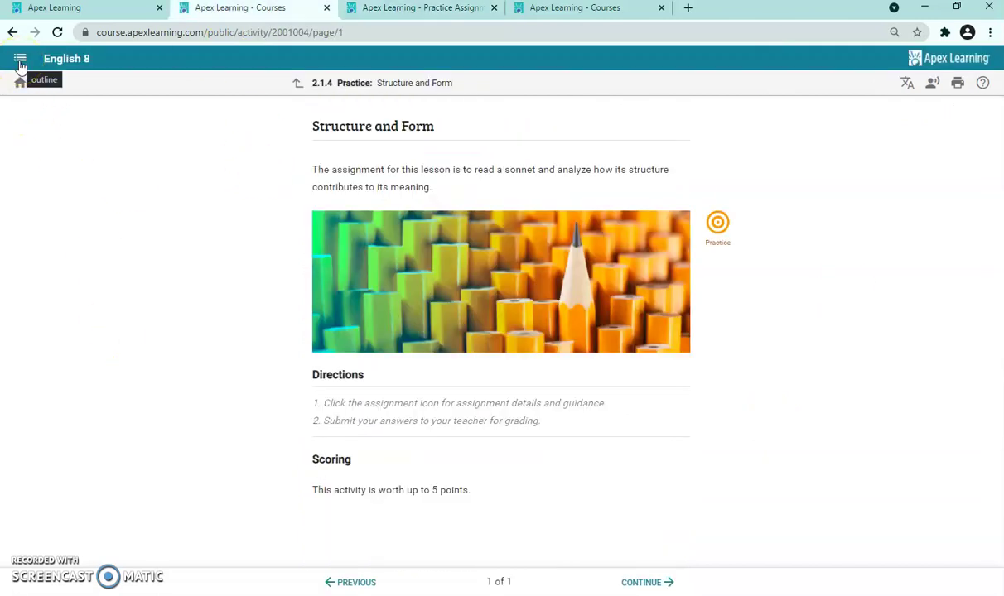
click(51, 7)
click(86, 94)
click(98, 217)
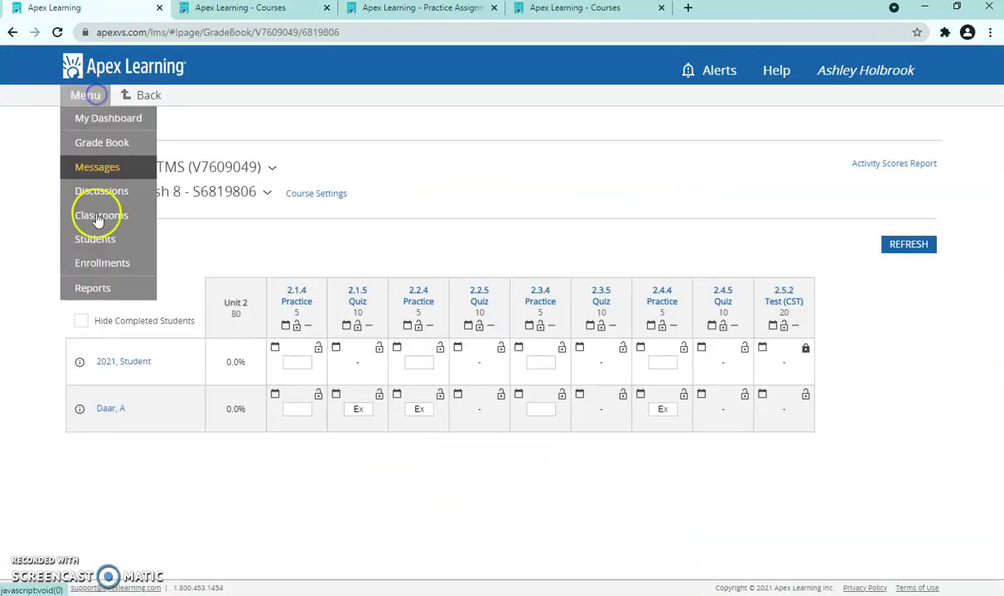
click(85, 95)
click(85, 94)
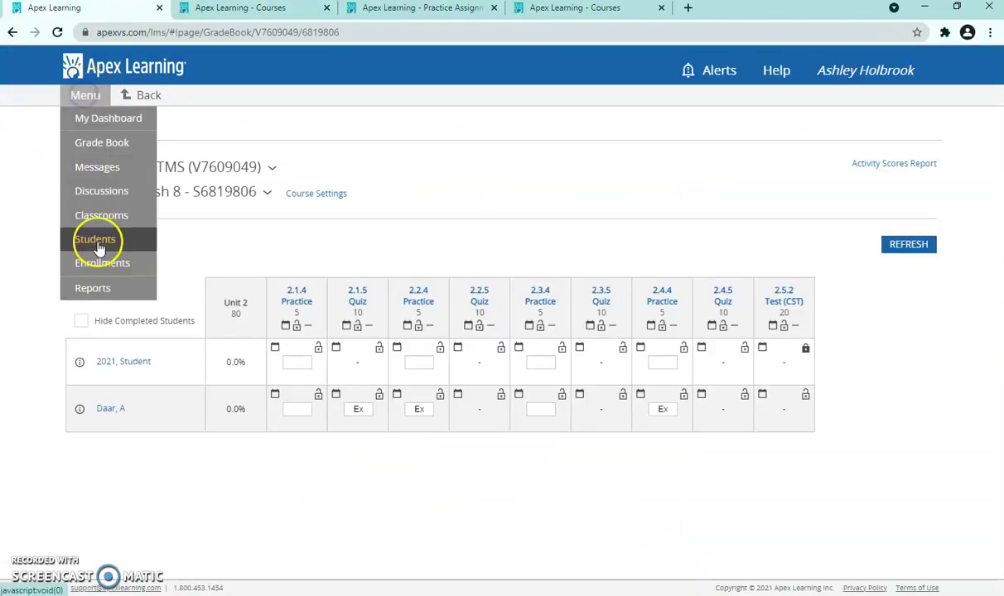
click(98, 242)
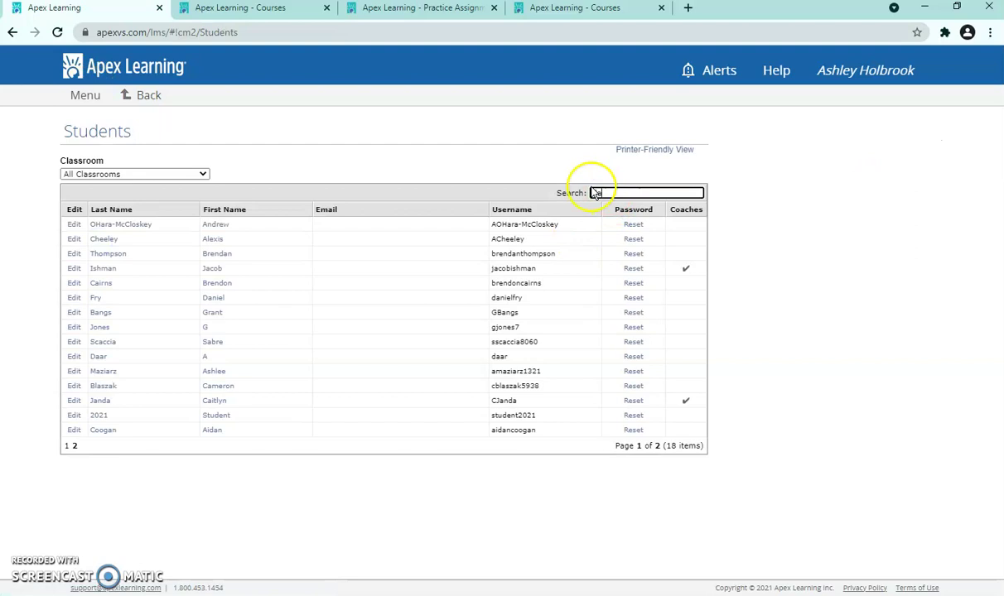
text(daar)
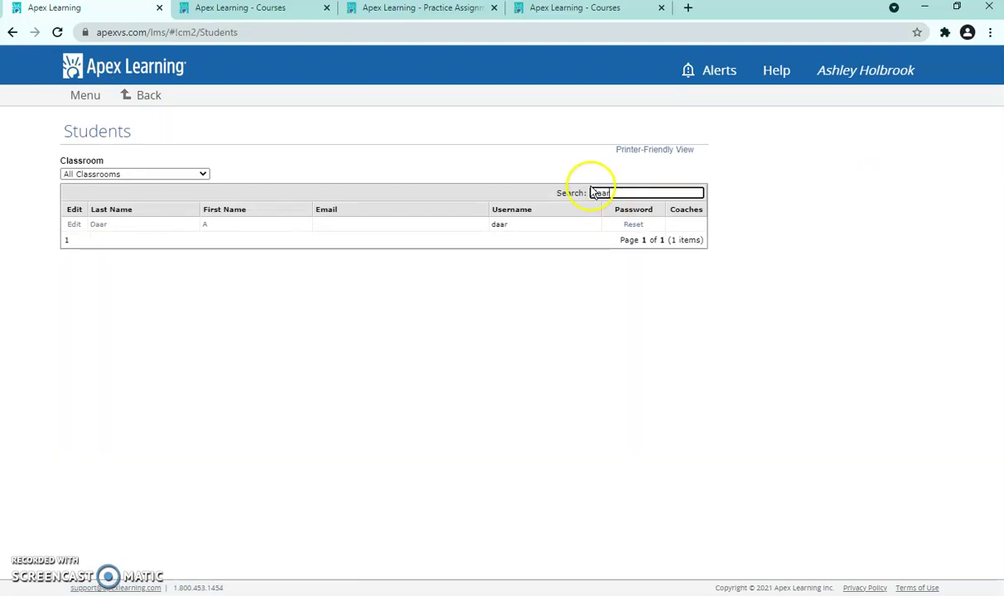
click(97, 225)
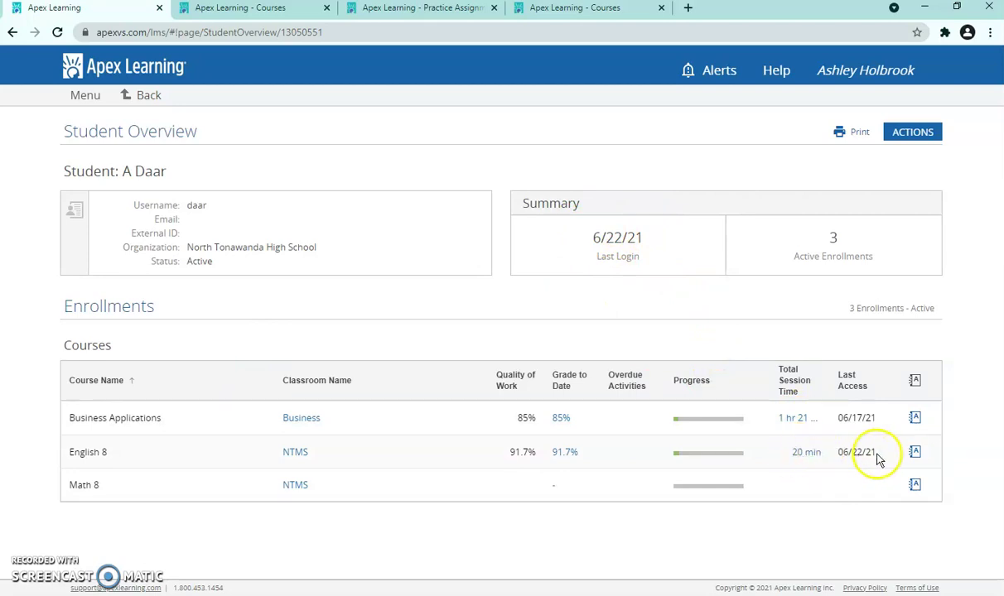
View the student's English 8 weekly activity report, check Tuesday's session time breakdown, and close the report
click(808, 454)
mouse_move(164, 271)
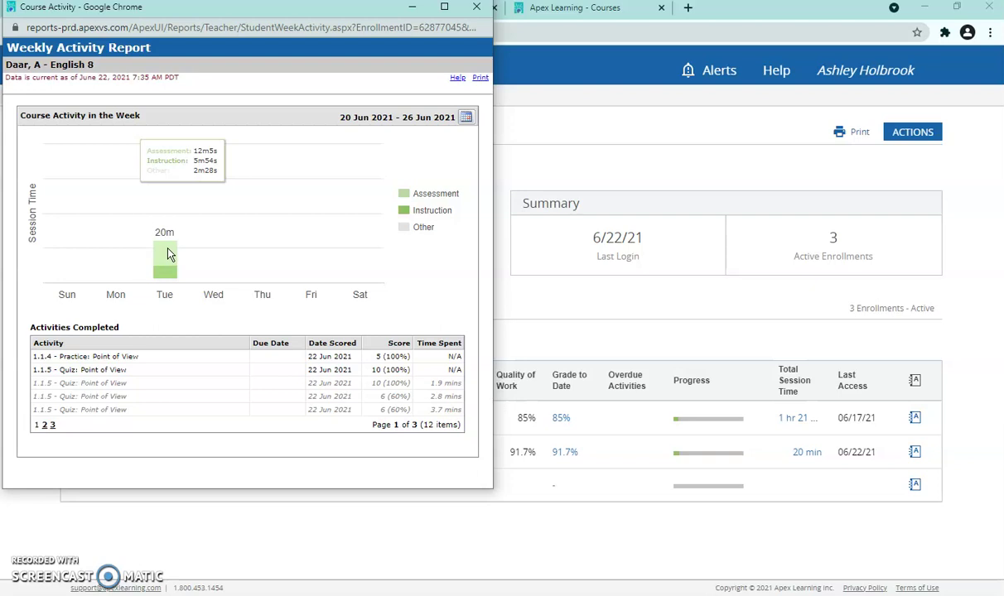
click(477, 8)
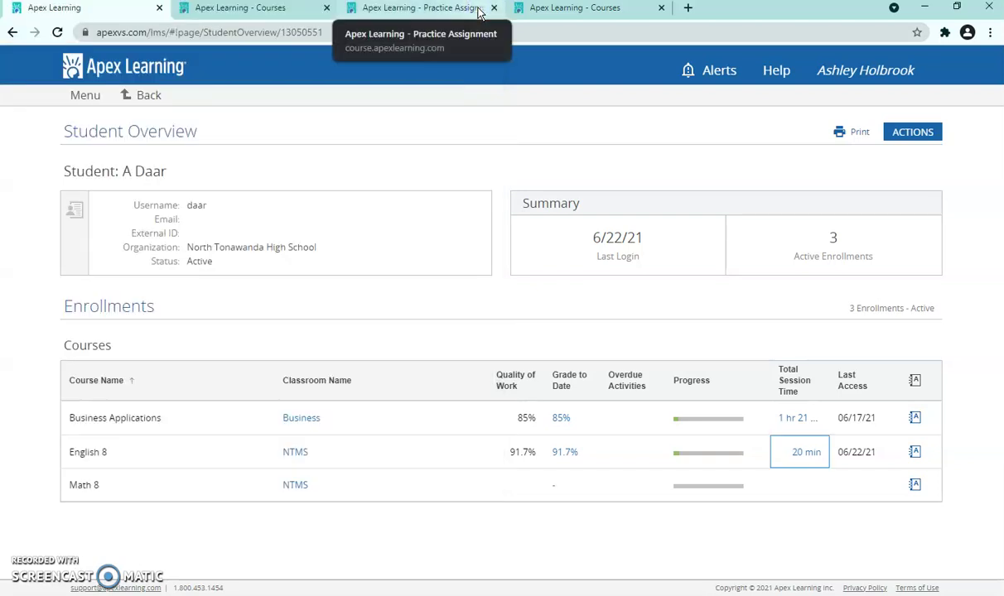